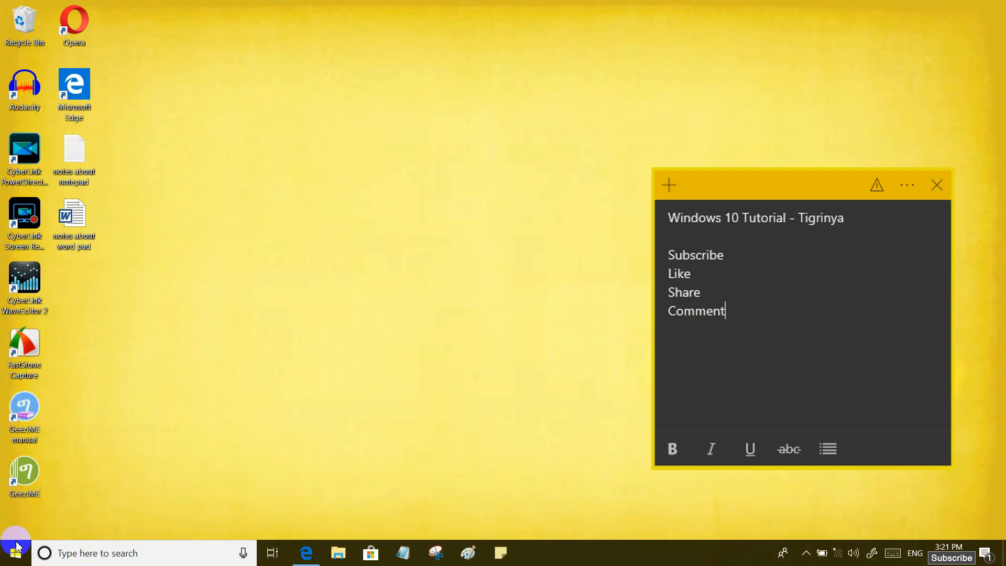
Open WordPad from the Windows Accessories programs
click(16, 555)
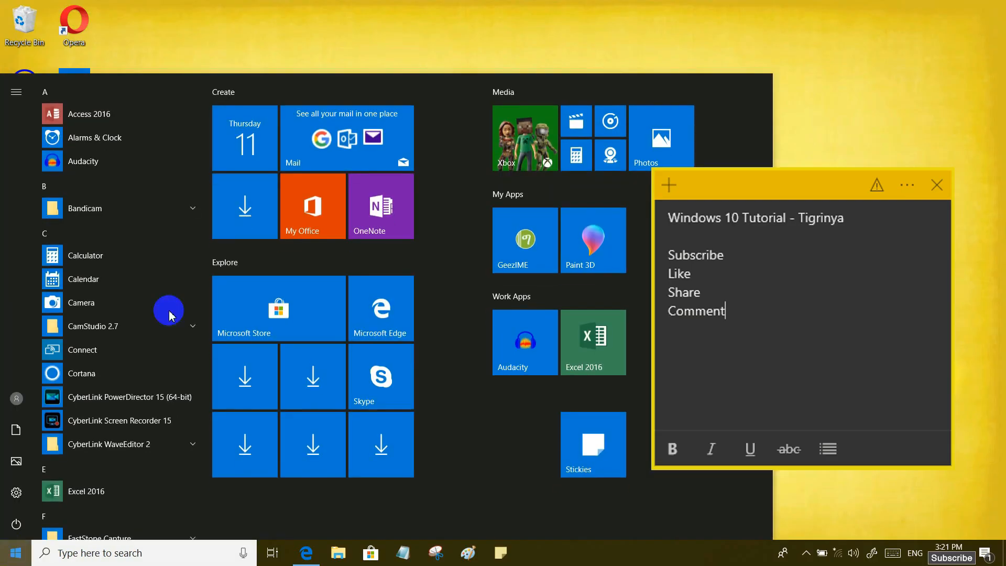
scroll(161, 309, down, 8)
scroll(161, 312, down, 10)
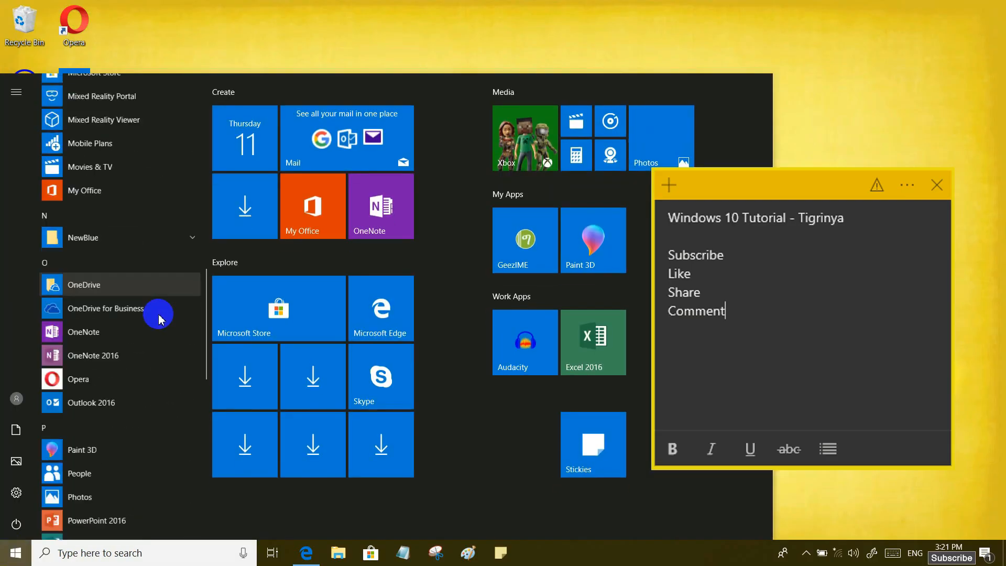
scroll(158, 316, down, 3)
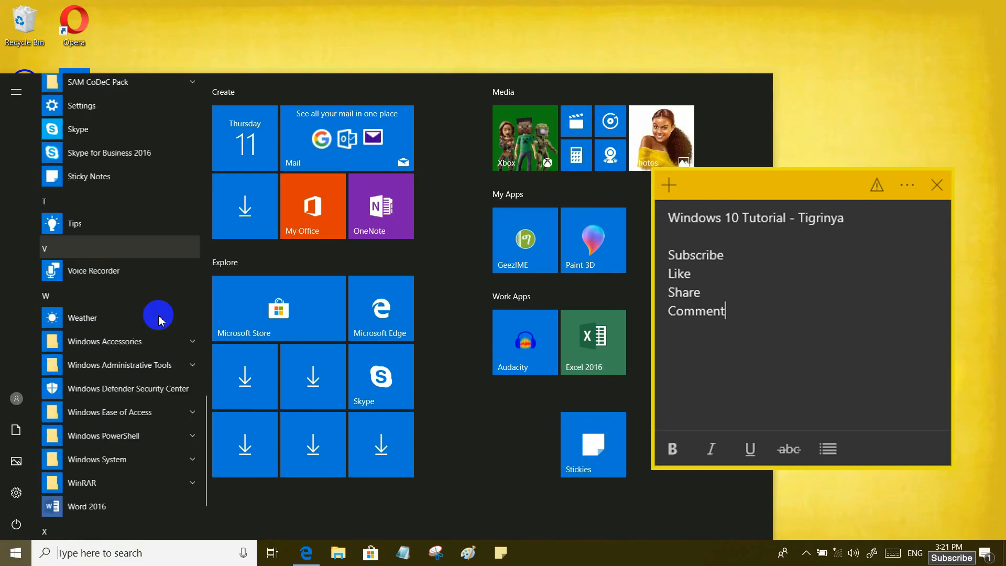
click(130, 346)
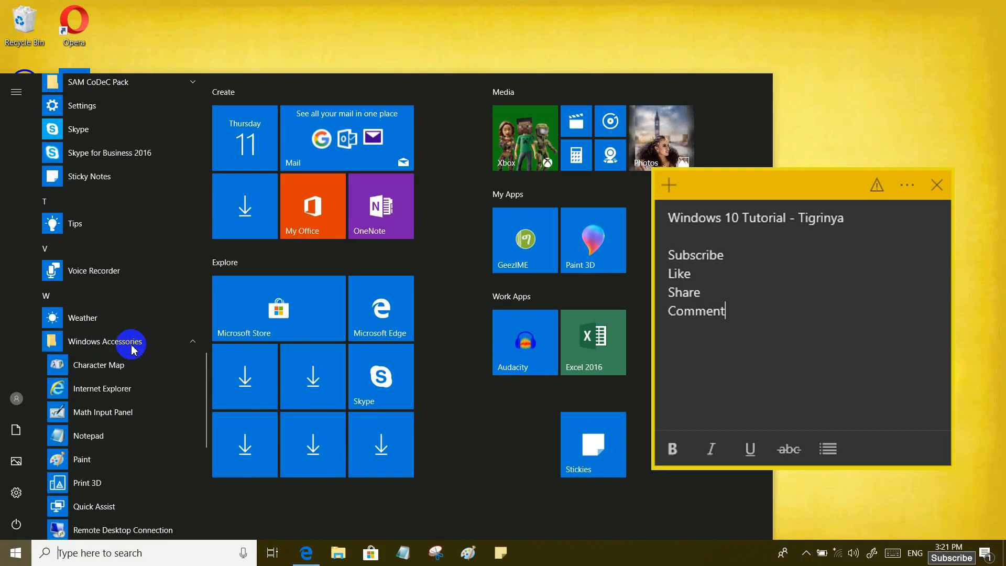
scroll(131, 346, down, 5)
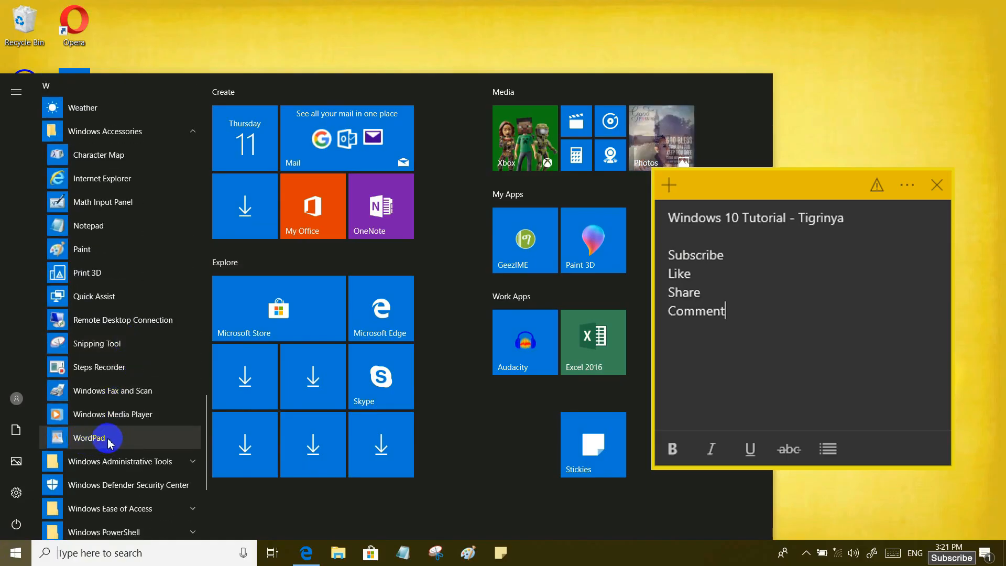
click(108, 440)
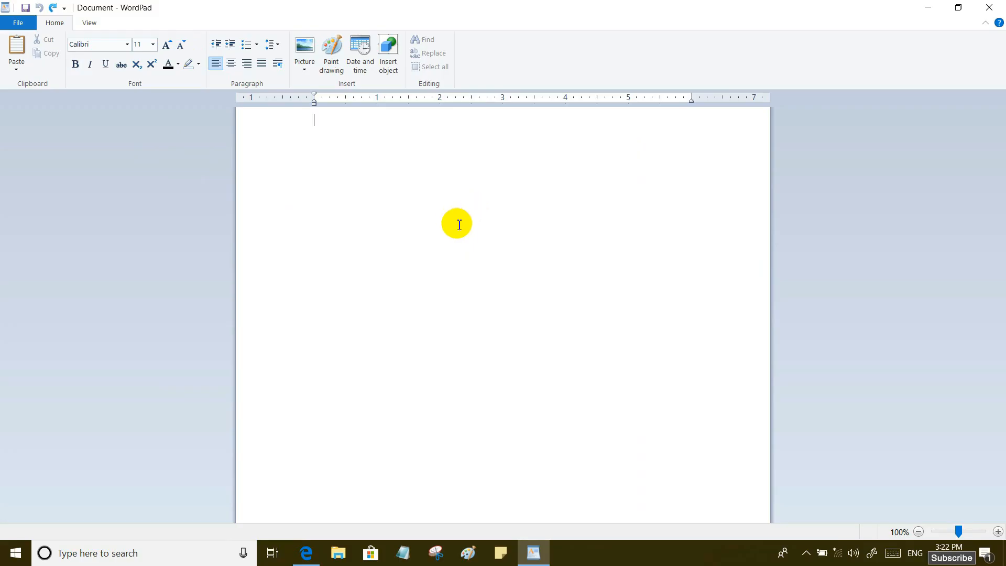
Write a paragraph on creating and saving documents, beginning "When you are ready to create something using Windows", in the blank document
text(When you are ready to create something using Windows, in most cases you begin by launching a program and then using that program to create a new document to hold your work. Many Windows programs (such as WordPad and Paint) create a new document for you automatically when you begin the program. However, you can also use these programs to create another new document after you have started the program. After you create a document and make any changes to it, you must save the document to preserve your work.)
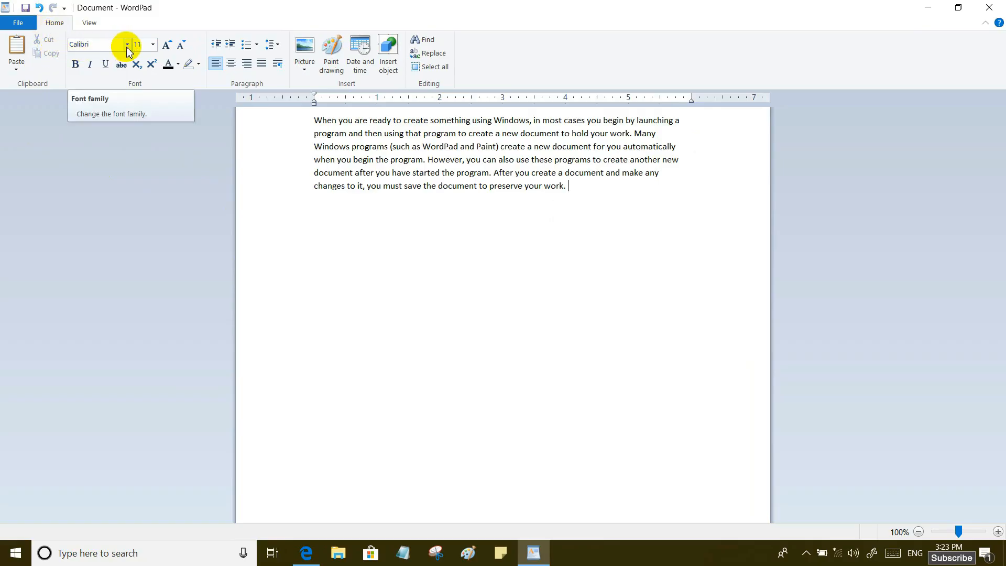
drag(316, 120, 570, 189)
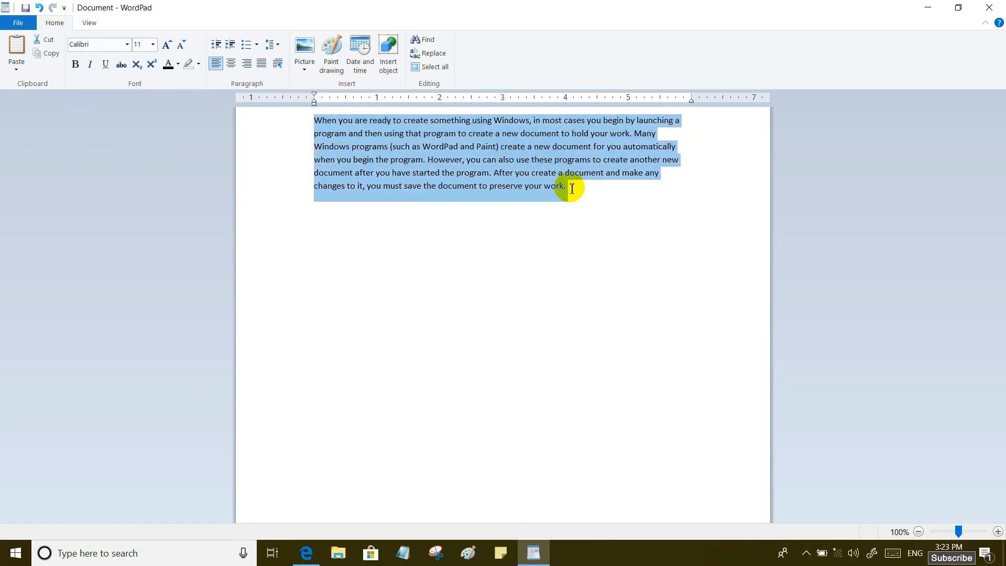
click(127, 46)
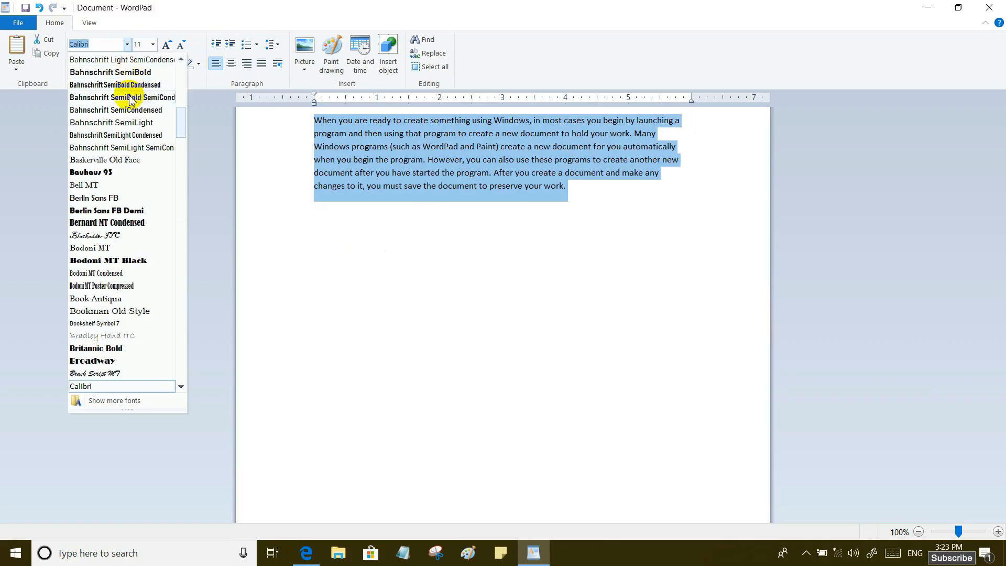
click(129, 97)
click(127, 45)
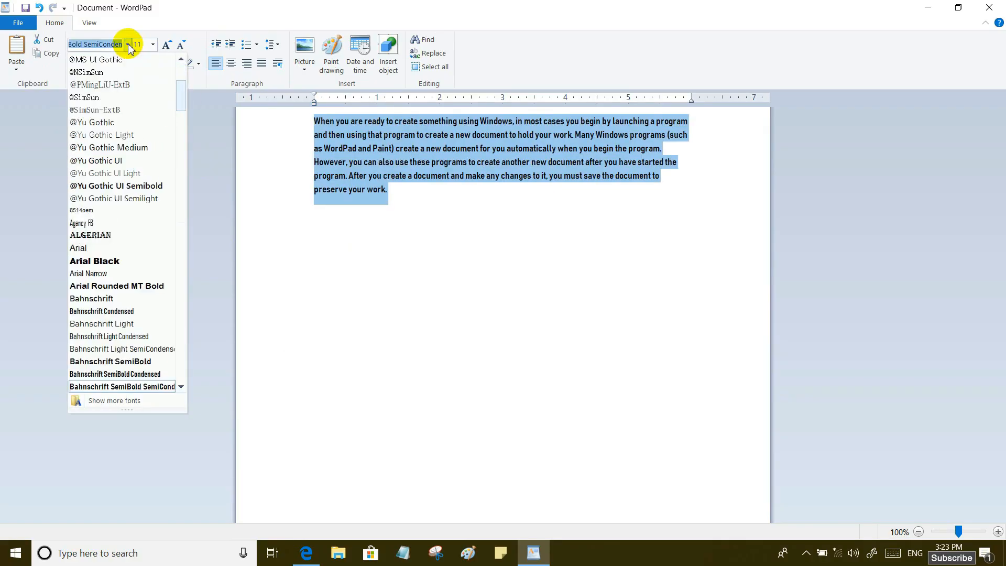
click(129, 187)
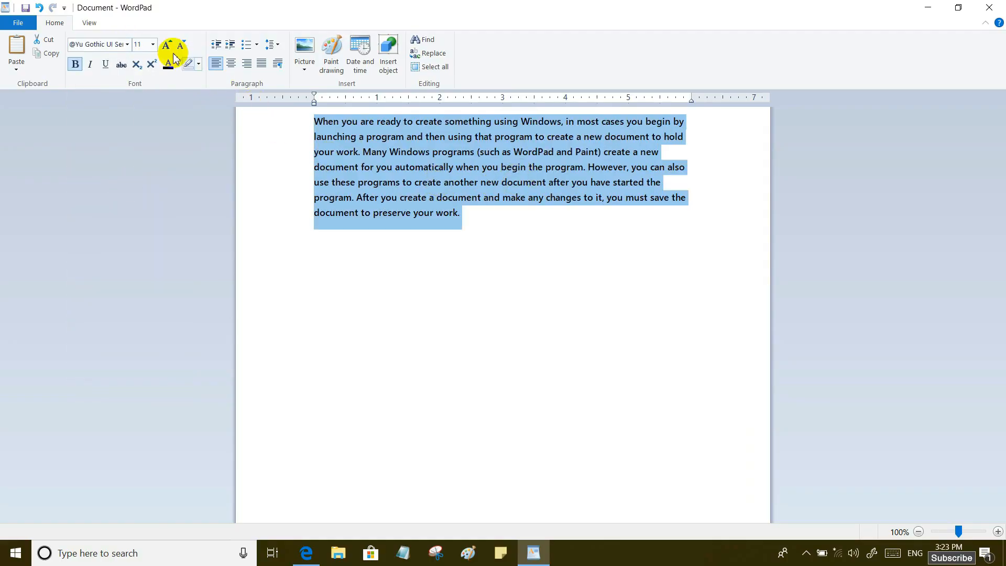
Set the paragraph's font size to 14, growing it to 16 and shrinking it back to 14
click(153, 44)
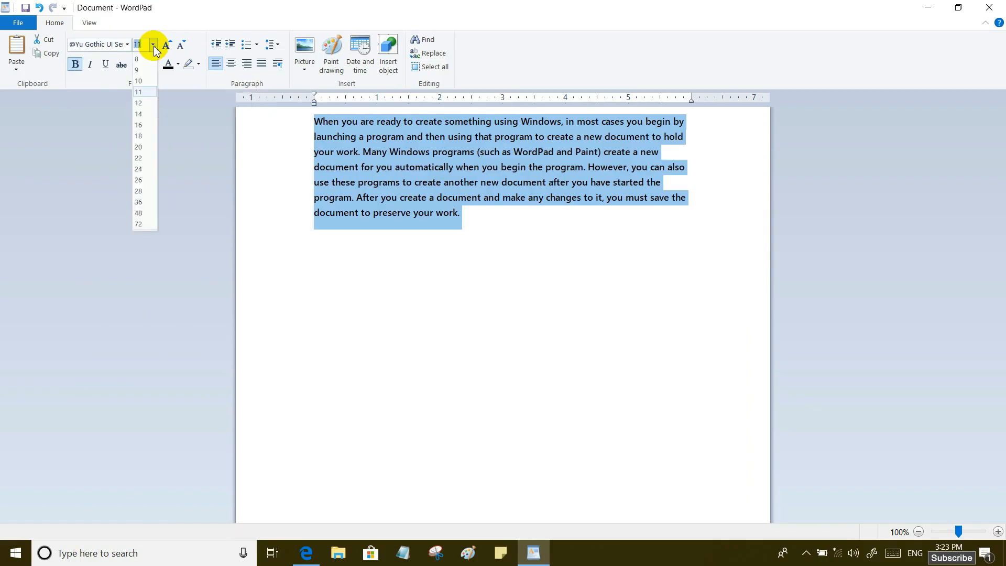
click(139, 114)
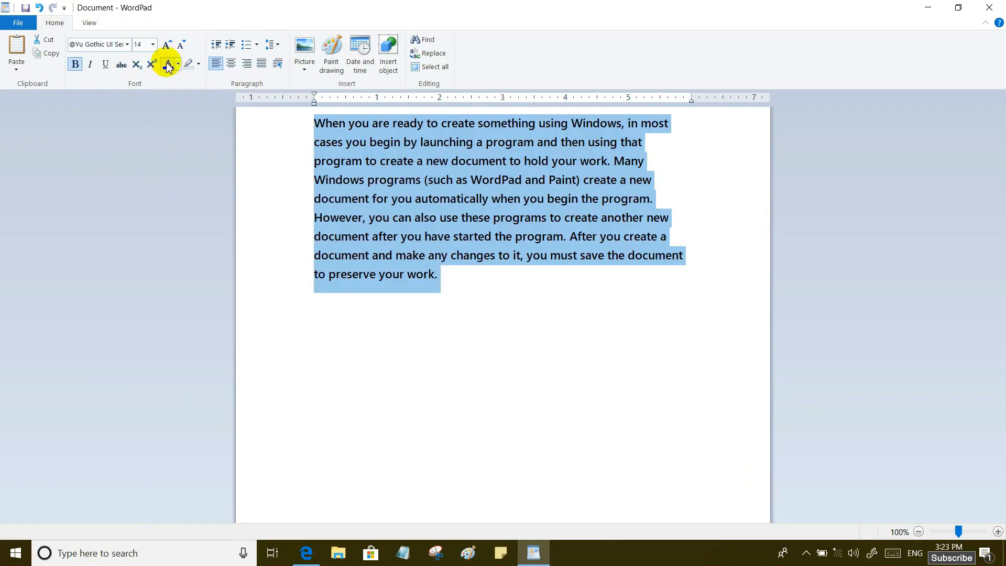
click(166, 46)
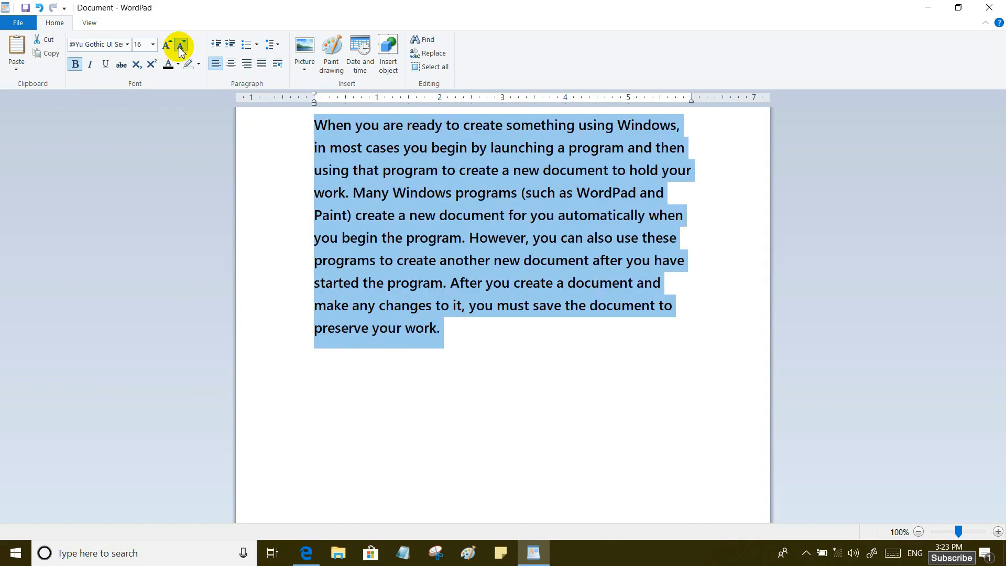
click(180, 46)
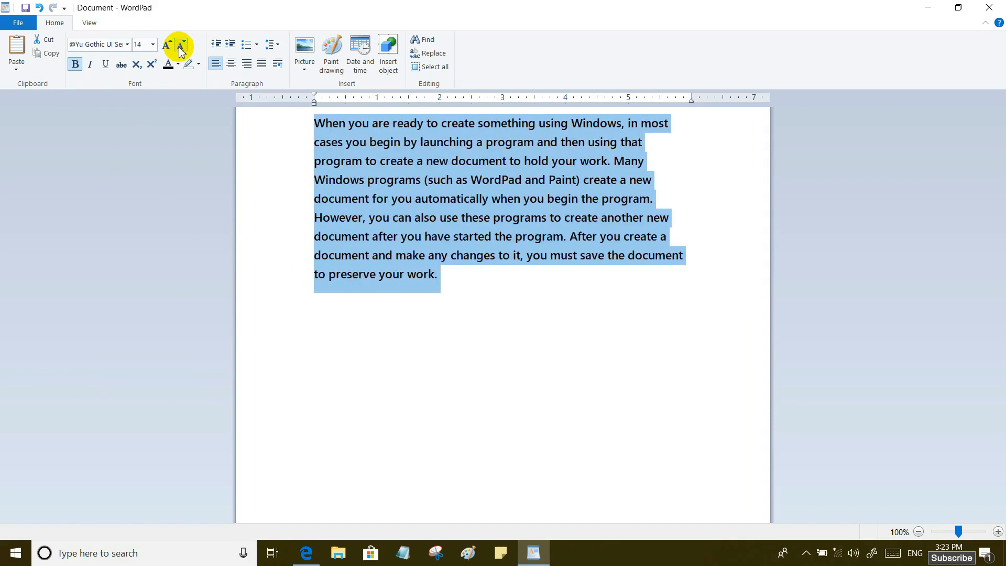
Try italic, underline and strikethrough on the selected paragraph one at a time, removing each effect again
click(76, 64)
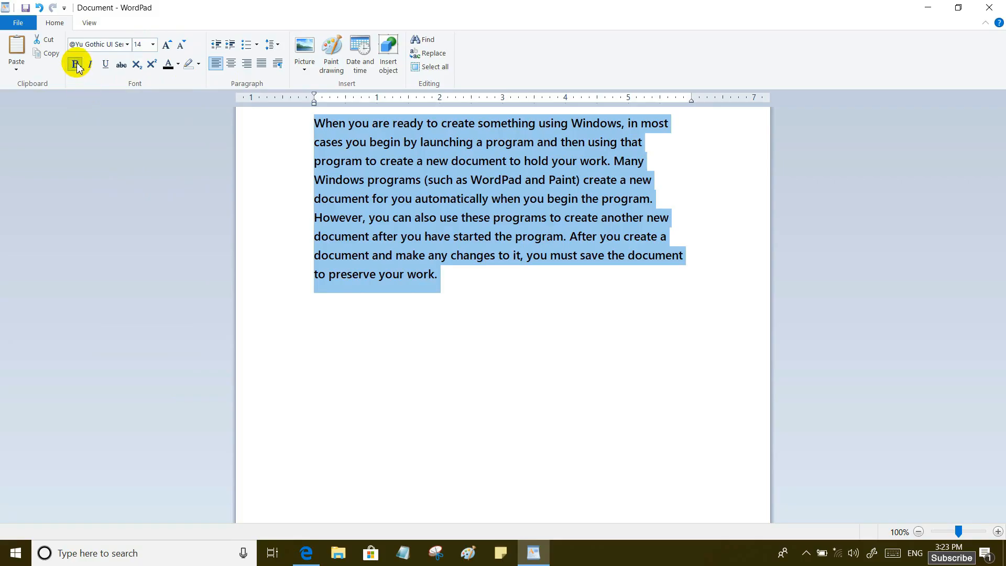
click(90, 67)
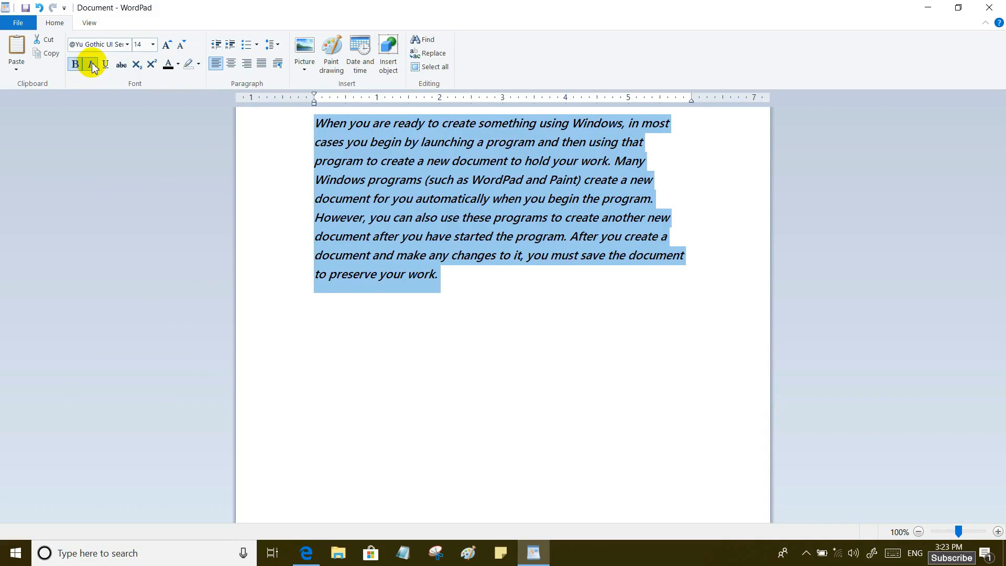
click(92, 66)
click(106, 65)
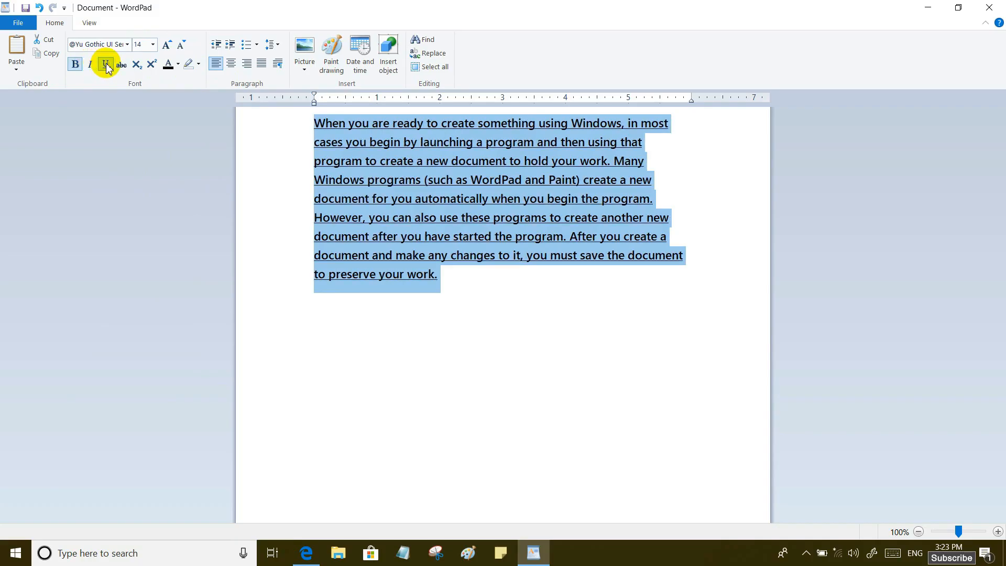
click(107, 66)
click(122, 66)
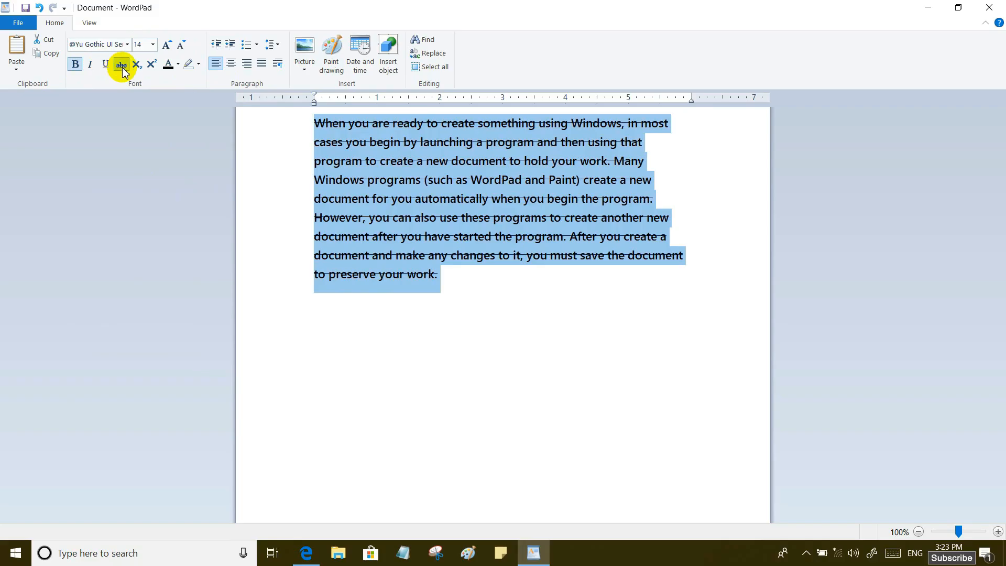
click(122, 66)
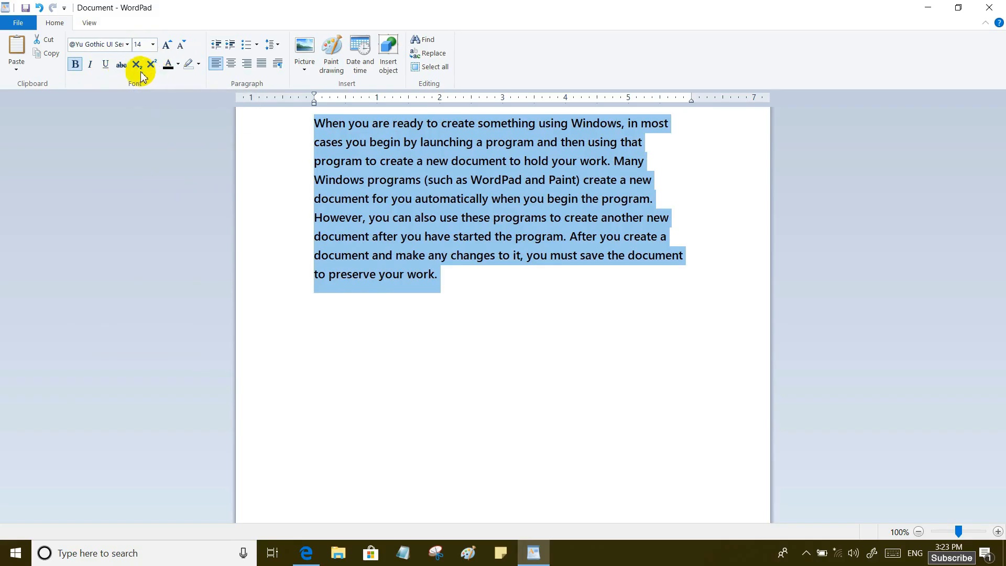
Try red and yellow as the paragraph's text color and reset it to Automatic
click(178, 65)
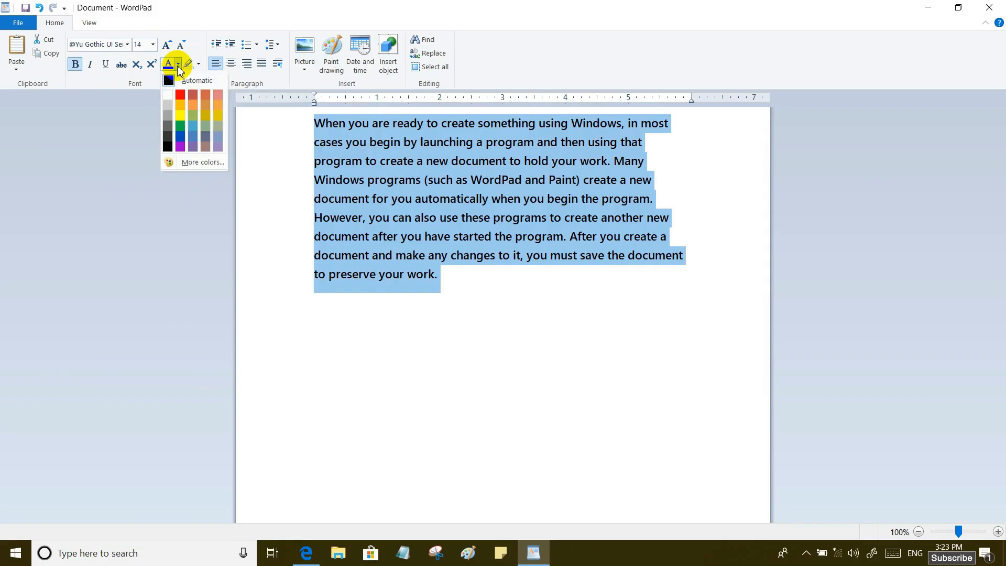
click(180, 95)
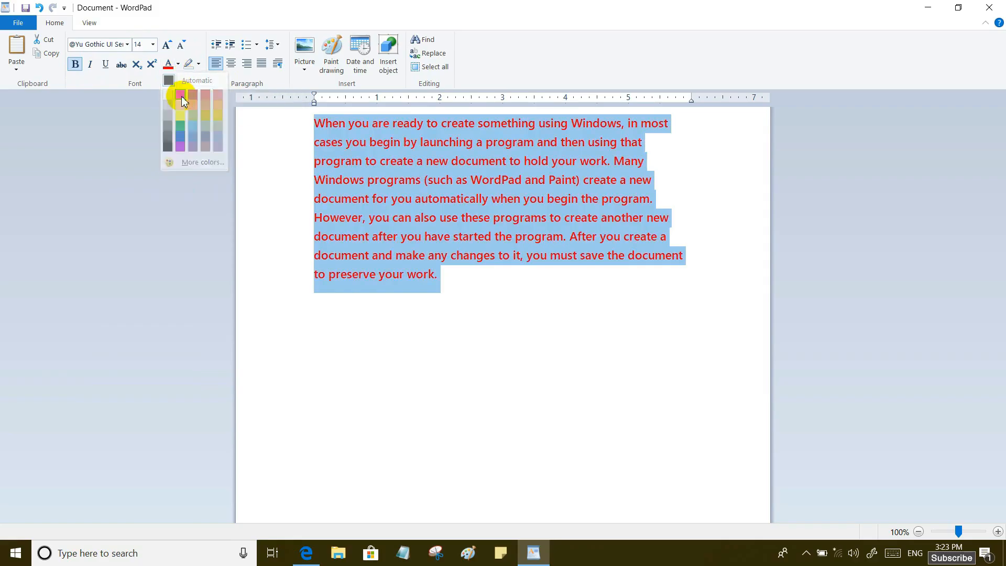
click(178, 67)
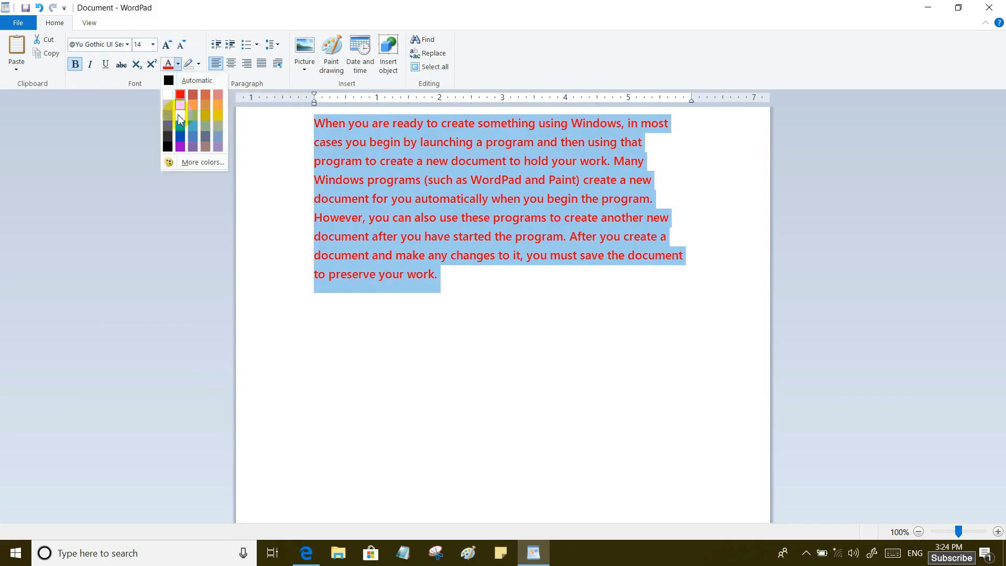
click(180, 115)
click(178, 64)
click(168, 80)
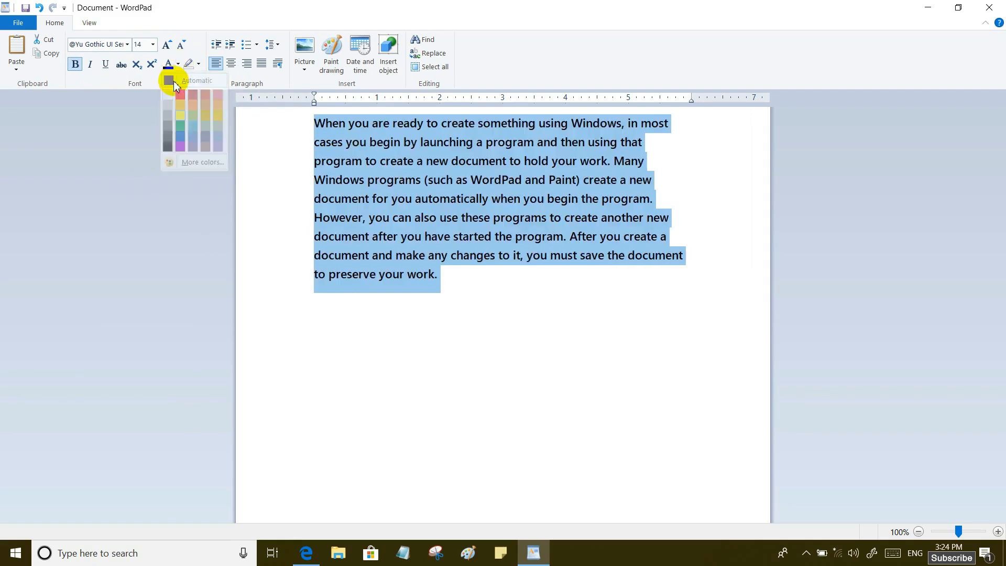
Highlight the paragraph in bright green and remove the highlight with No color
click(199, 66)
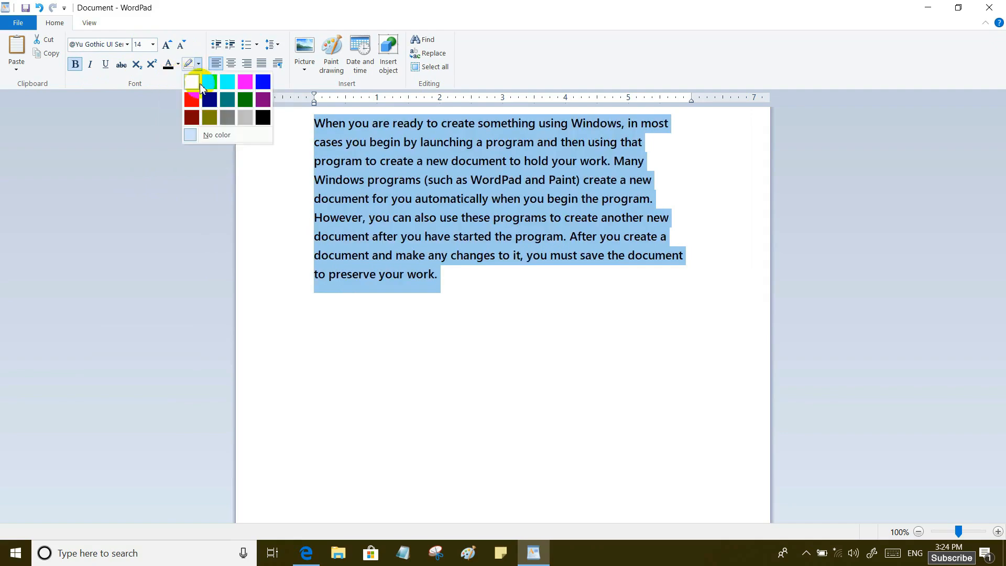
click(210, 83)
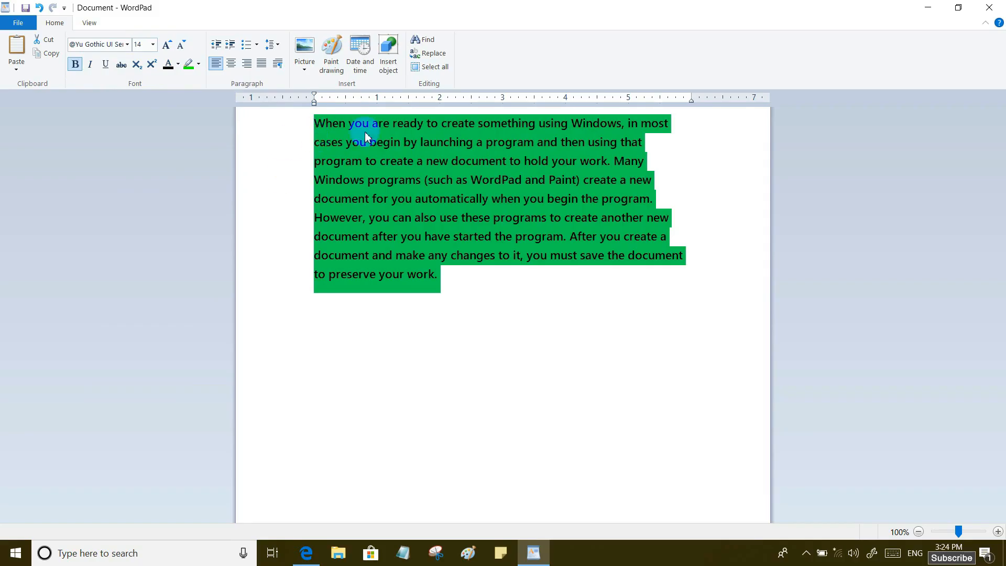
click(198, 64)
click(219, 135)
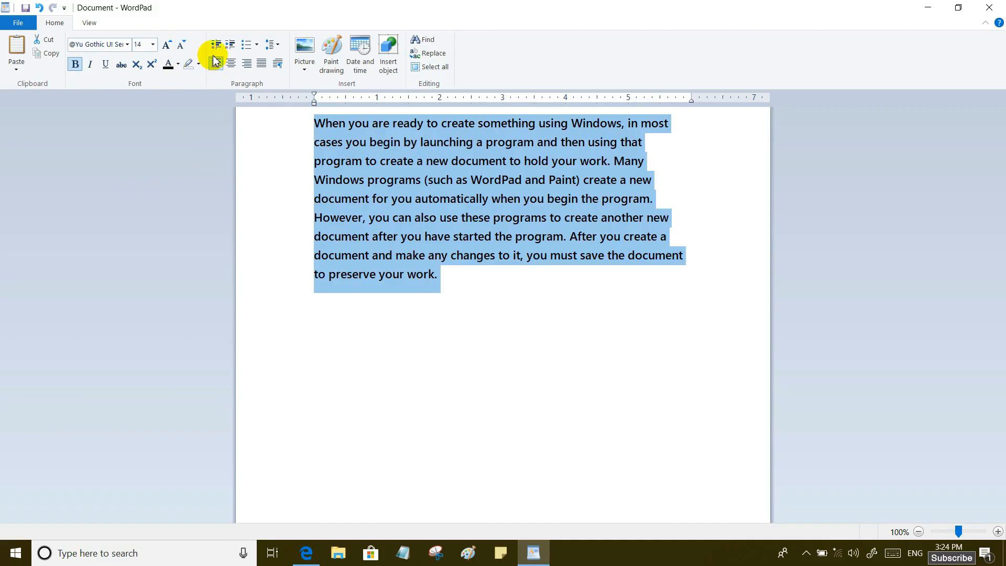
Increase the paragraph's indent by two levels and decrease it back to the margin
click(231, 47)
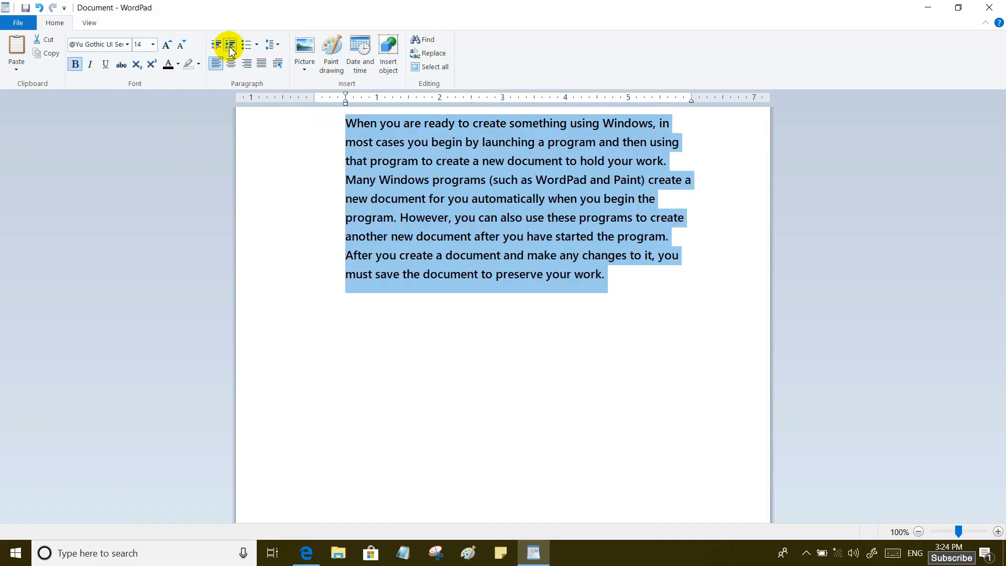
click(231, 47)
click(216, 48)
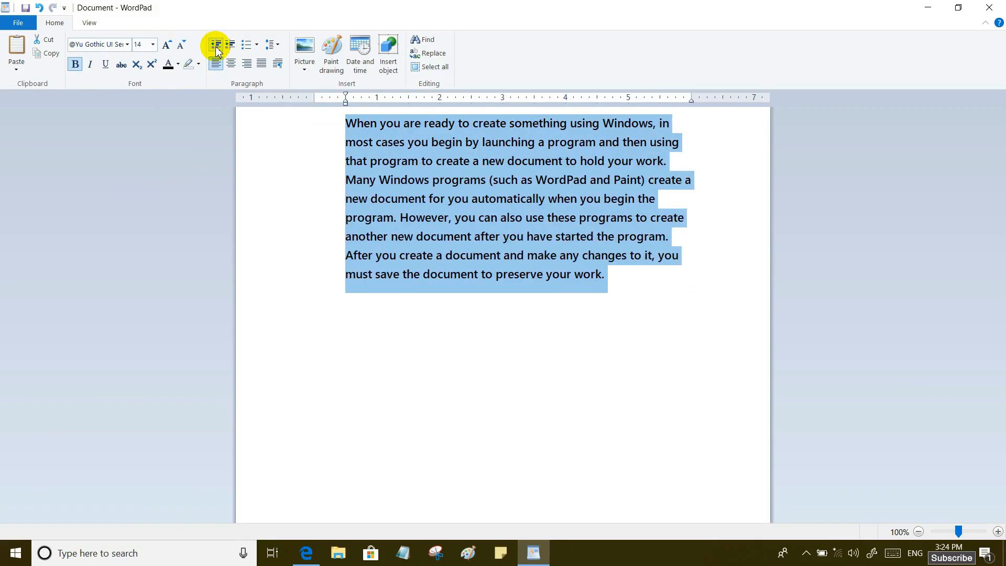
click(216, 49)
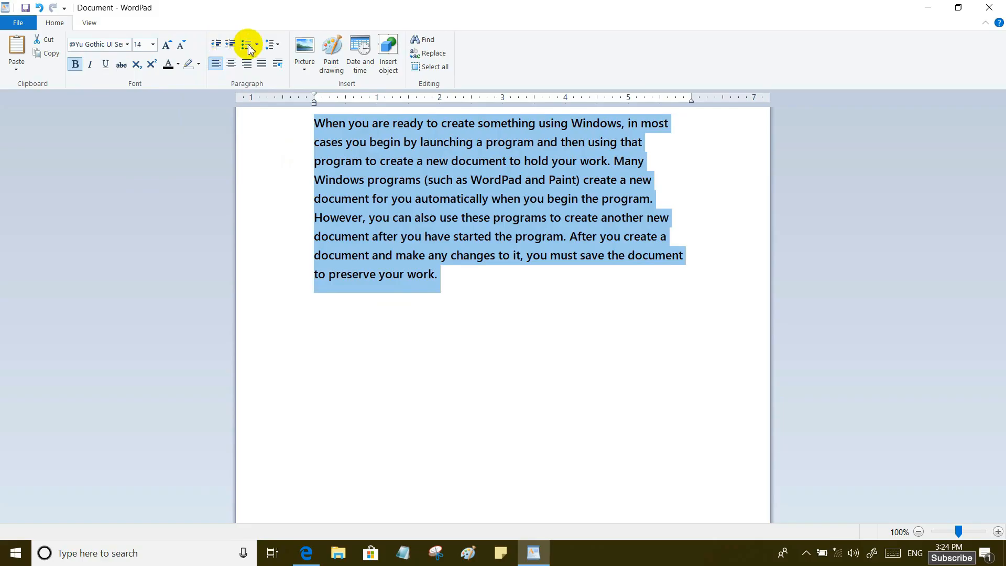
Try centered and right alignment on the paragraph and finish with justified alignment
click(231, 65)
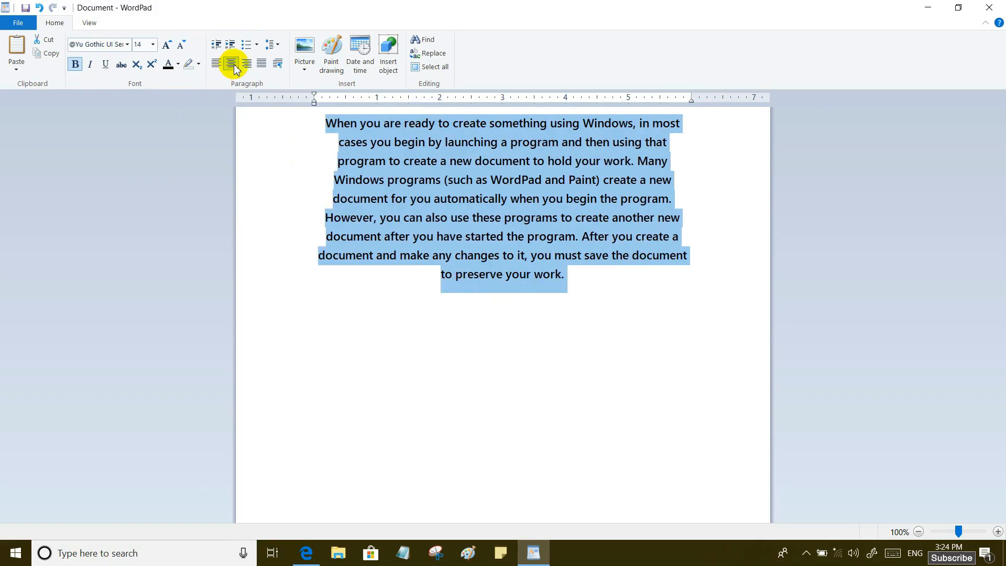
click(248, 65)
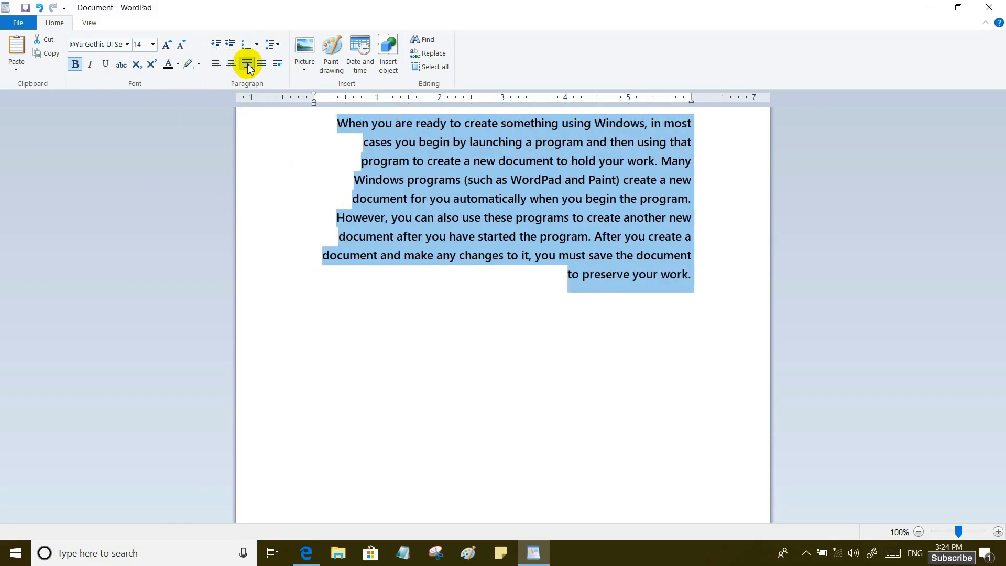
click(264, 64)
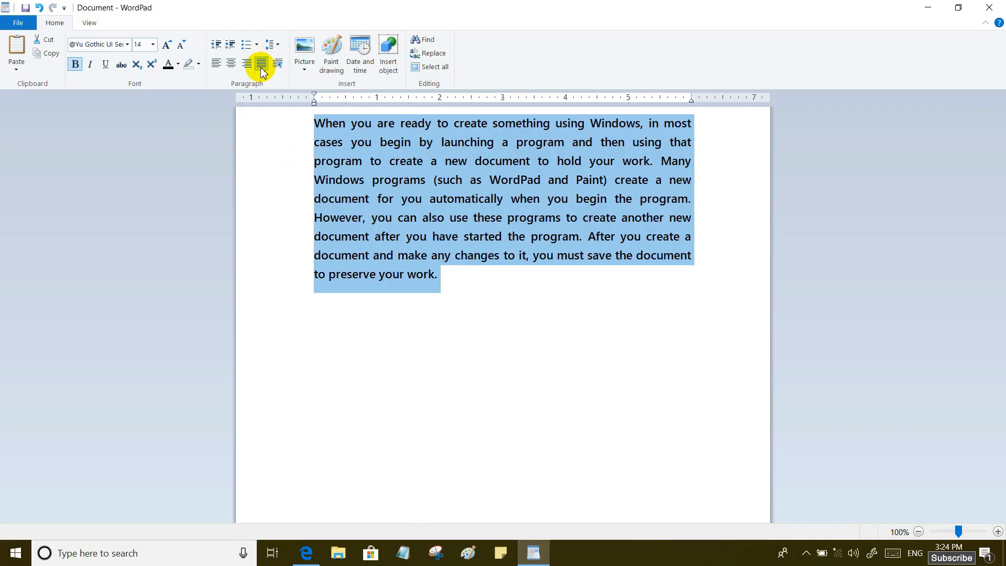
Set the paragraph's line spacing to 1.5
click(278, 47)
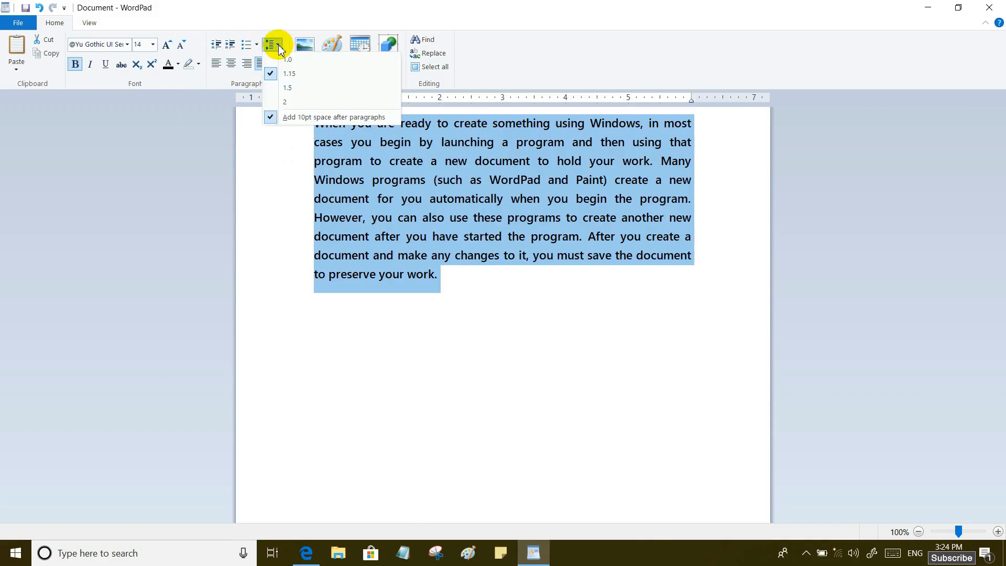
click(288, 87)
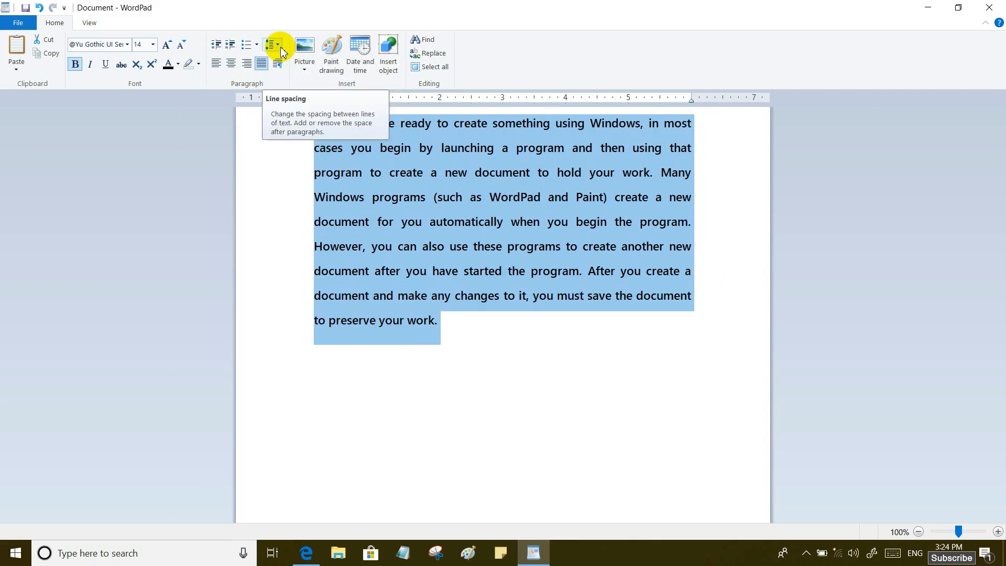
Insert the picture 004 from the 2021-02-11 folder in Pictures below the paragraph
click(467, 324)
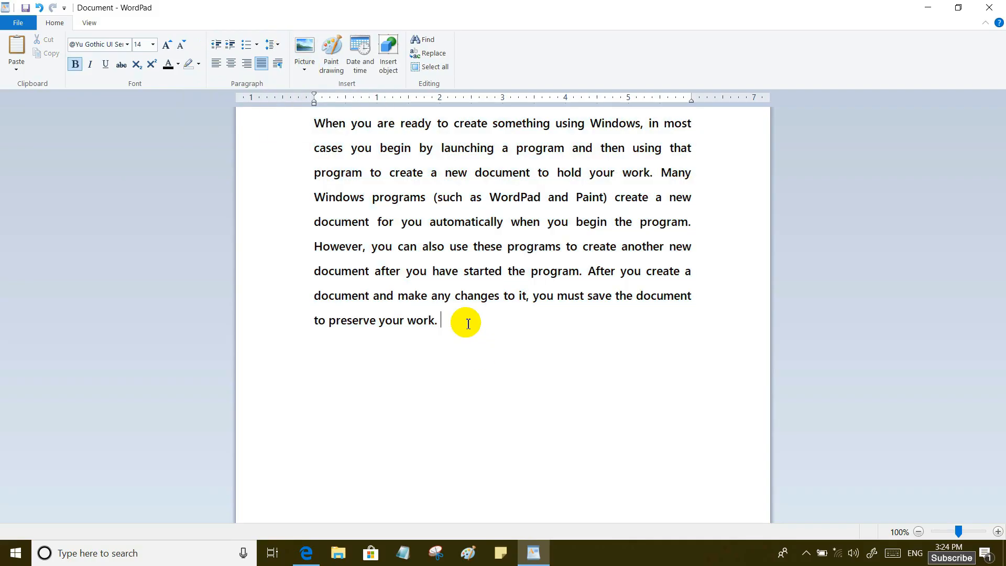
click(304, 64)
click(317, 86)
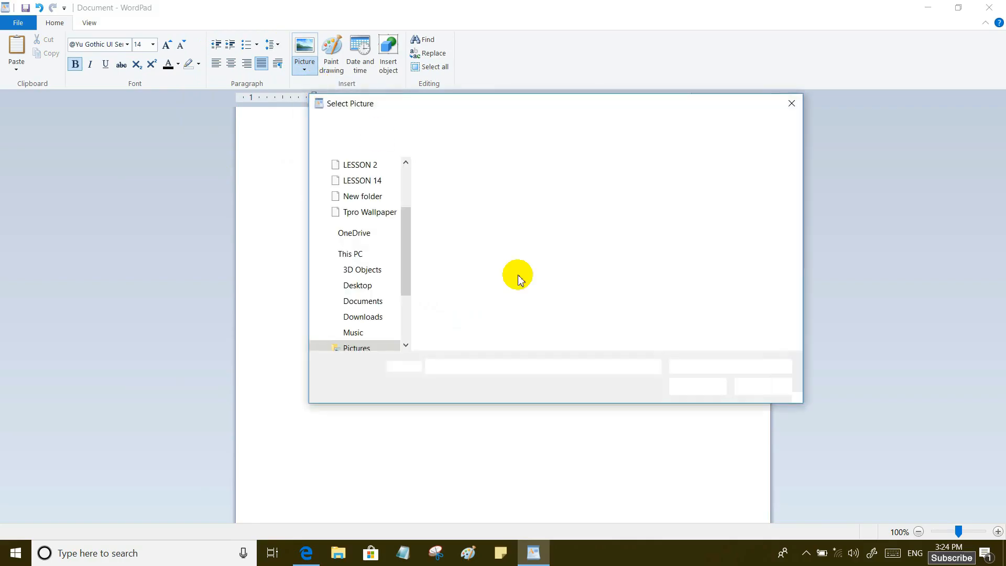
click(610, 292)
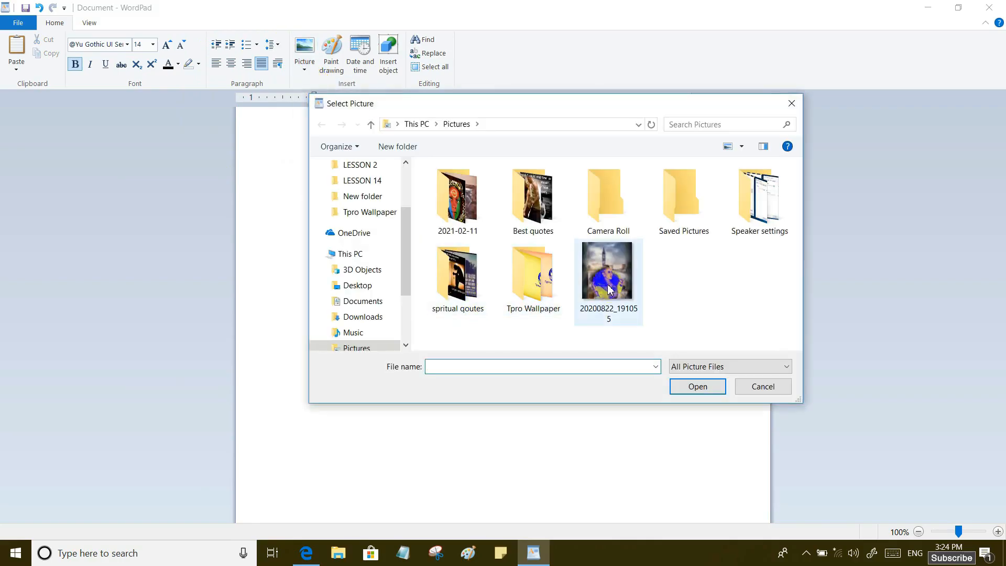
double_click(463, 205)
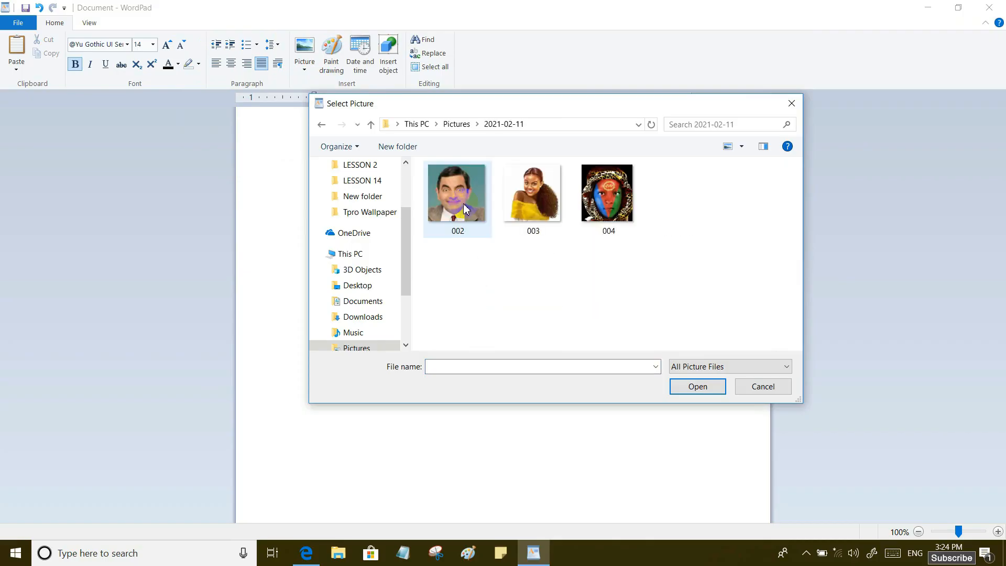
double_click(608, 199)
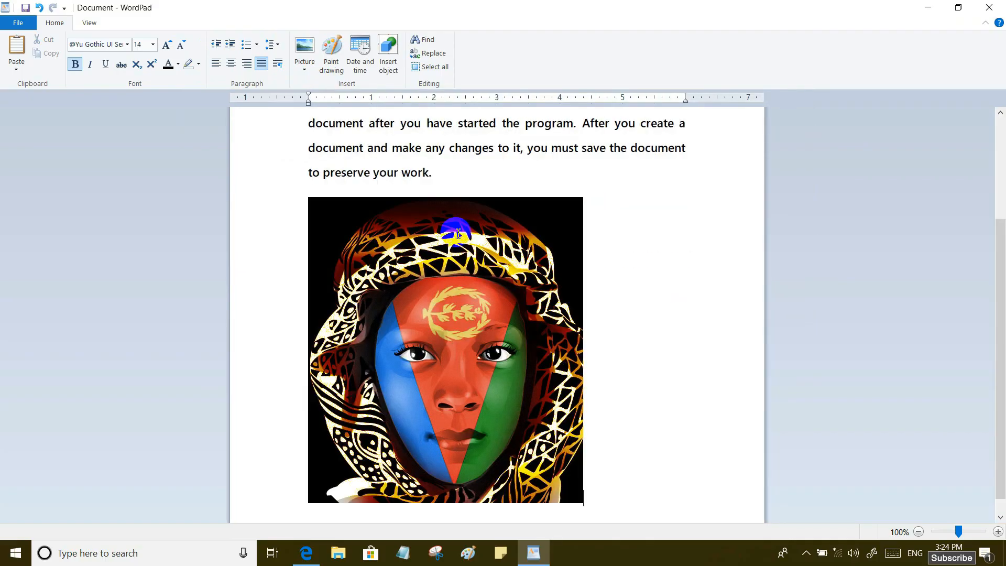
Shrink the inserted picture proportionally to about 2.5 inches wide and center it below the paragraph
click(312, 201)
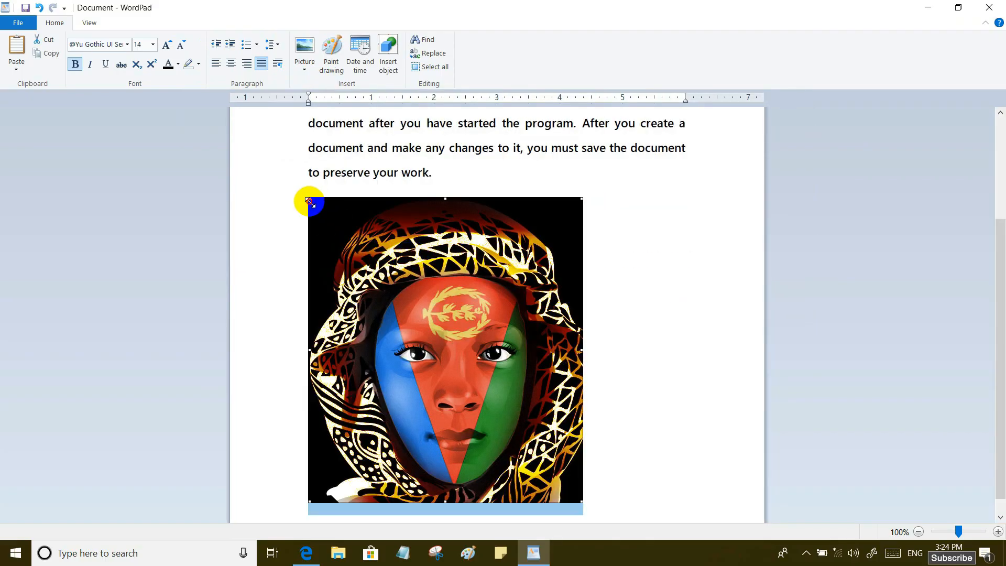
drag(309, 201, 372, 274)
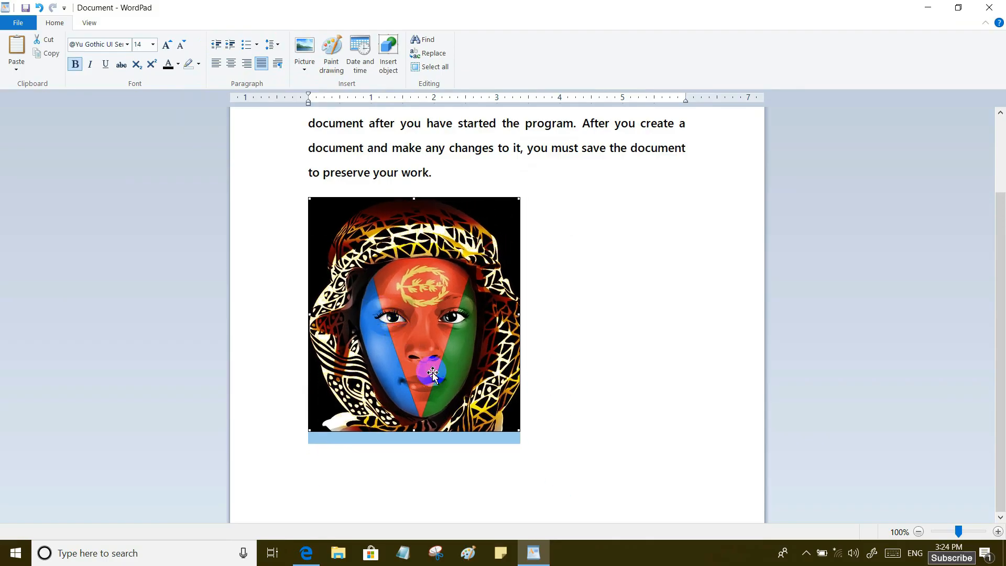
drag(517, 430, 461, 367)
click(231, 64)
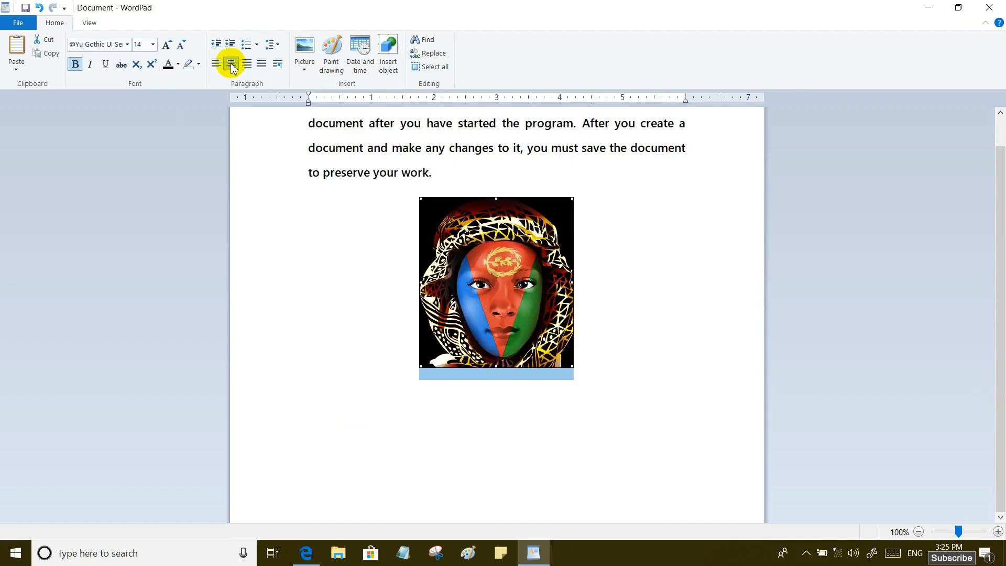
drag(377, 241, 443, 246)
click(661, 285)
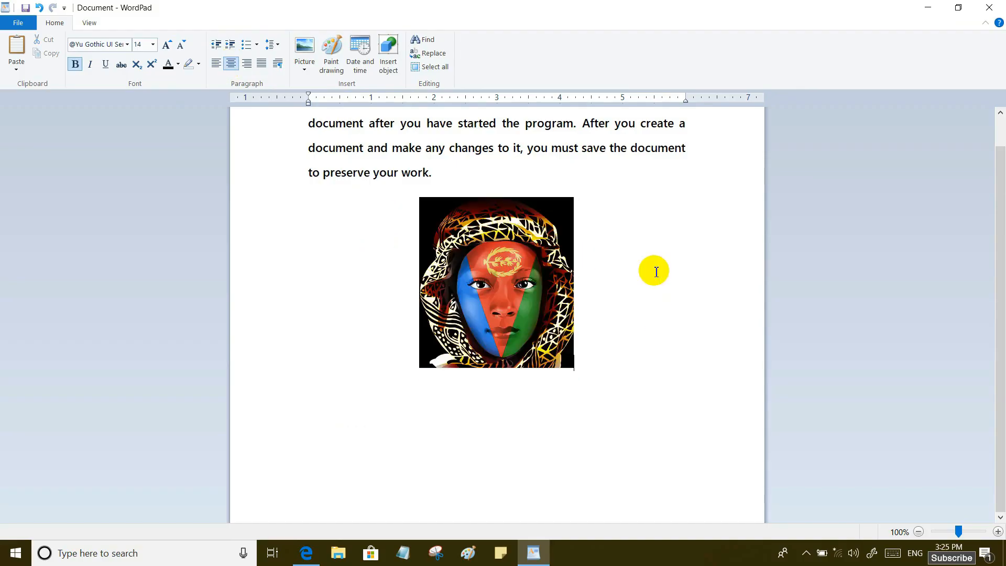
Save the document to the Desktop as "About Wordpad" in Rich Text Format (RTF)
scroll(655, 266, up, 2)
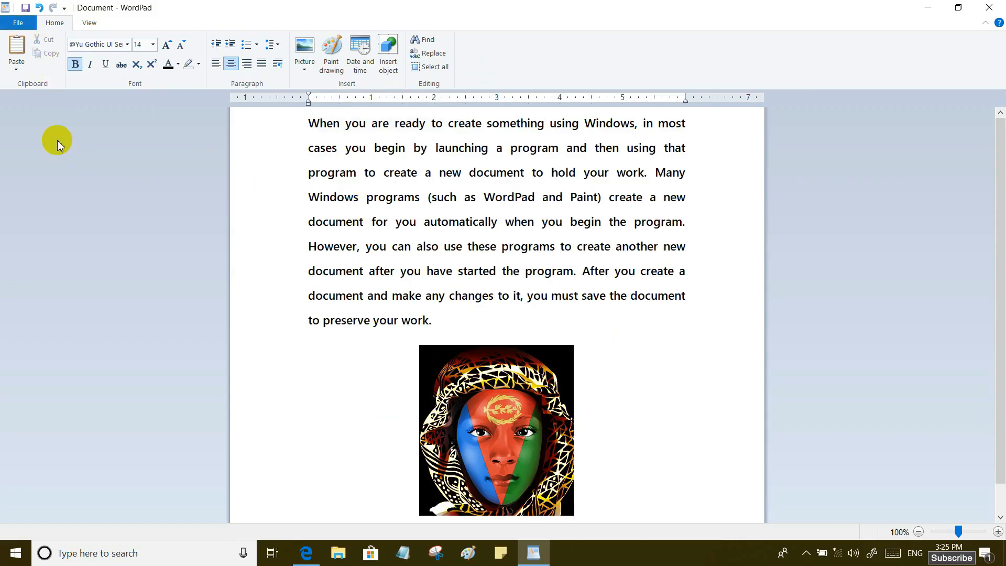
click(17, 24)
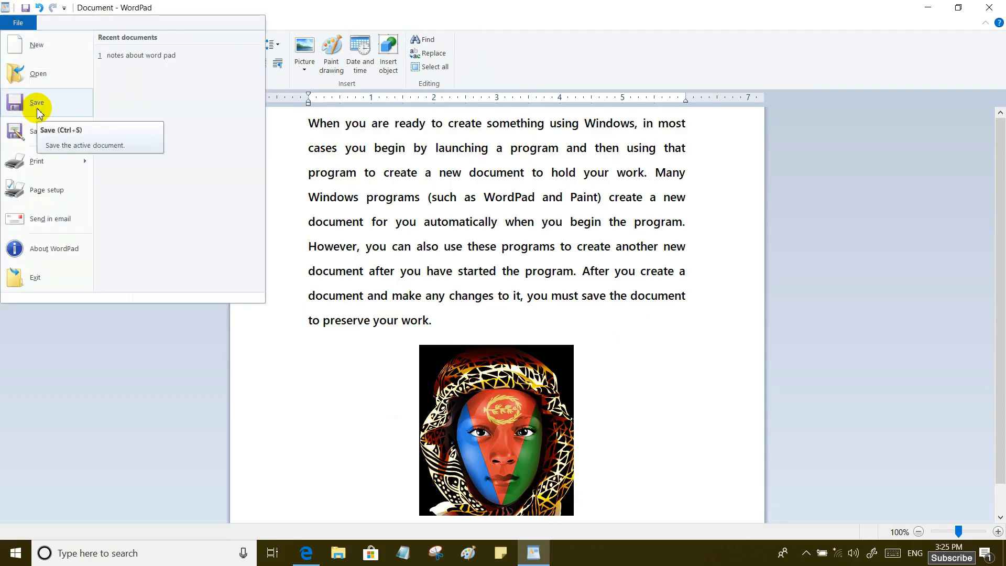
mouse_move(39, 138)
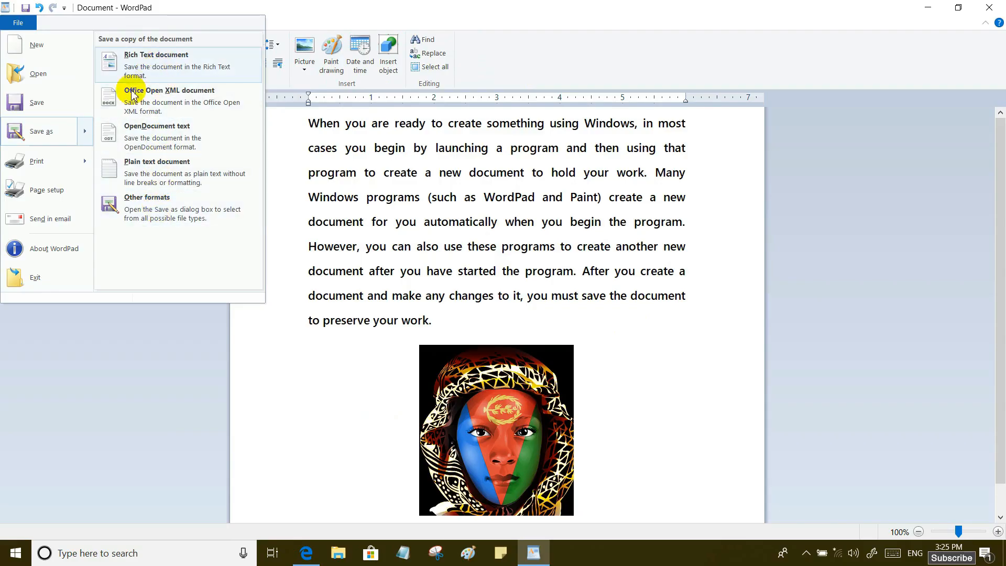
click(42, 102)
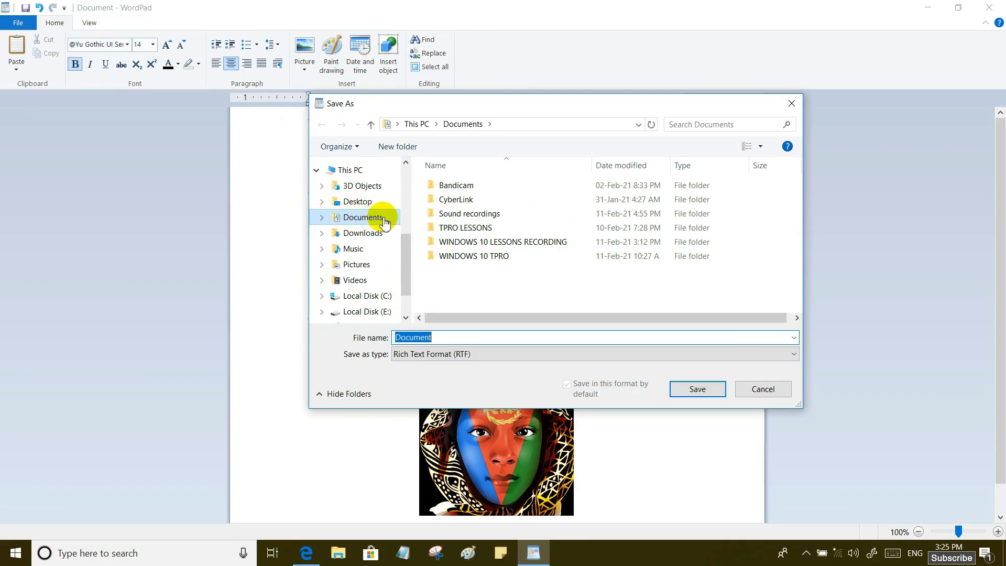
click(361, 203)
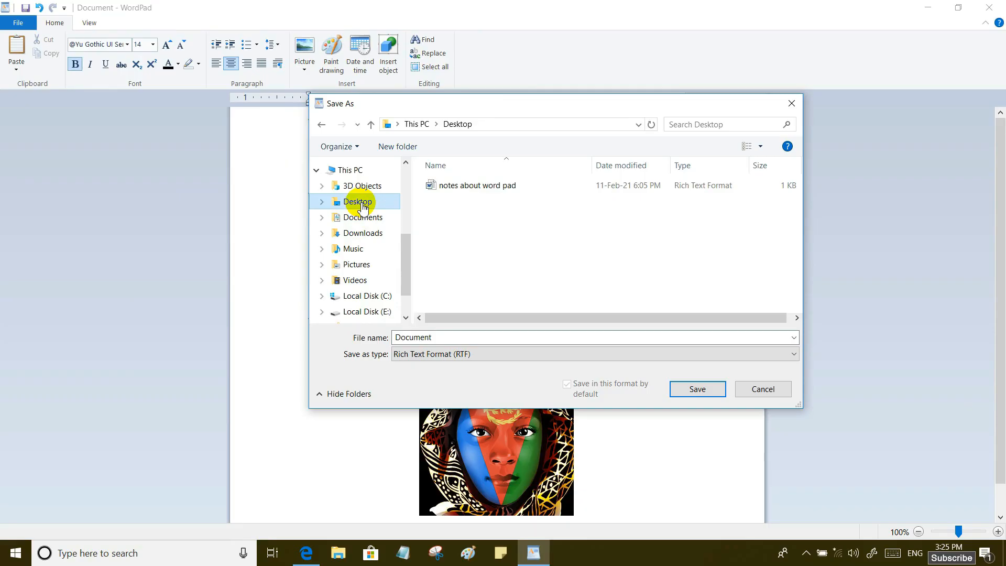
double_click(442, 339)
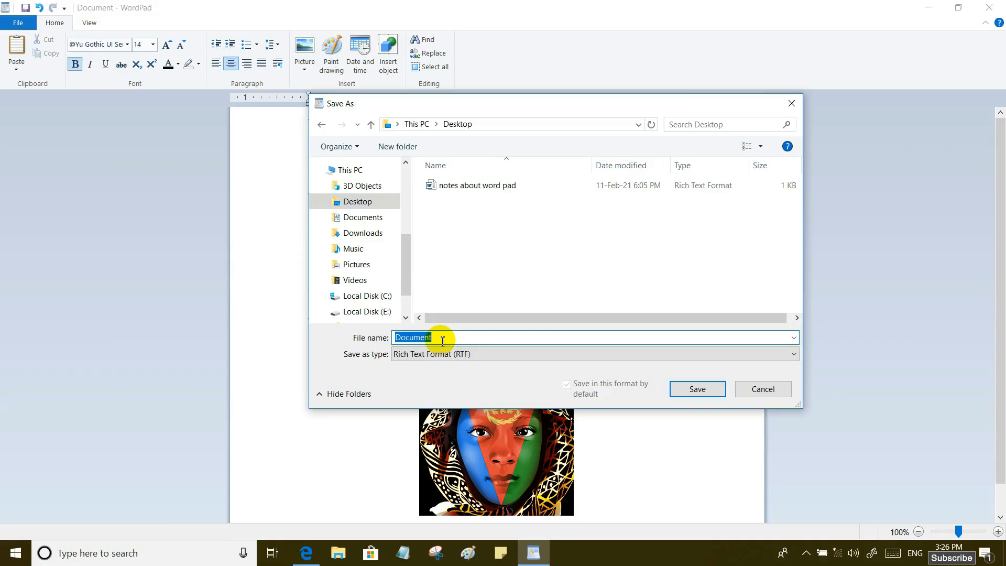
text(About Wordpad)
click(696, 389)
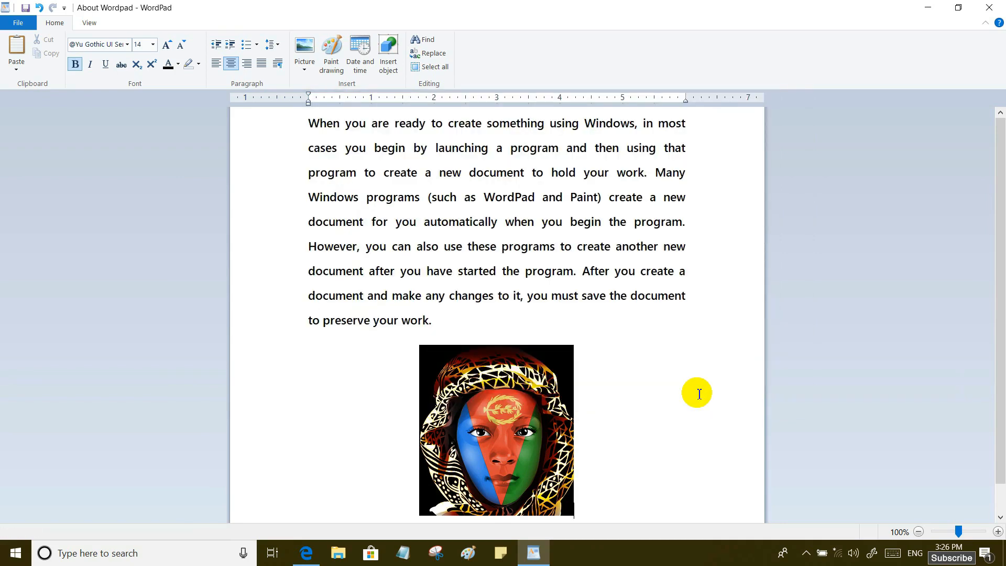
Leave WordPad for the desktop and open the saved About Wordpad file in a maximized Word window
click(929, 8)
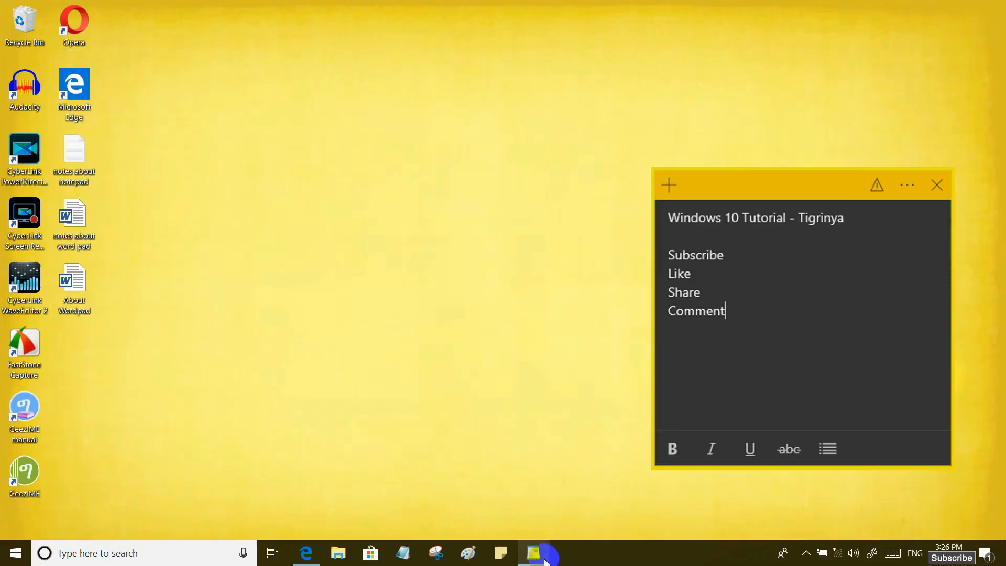
mouse_move(534, 552)
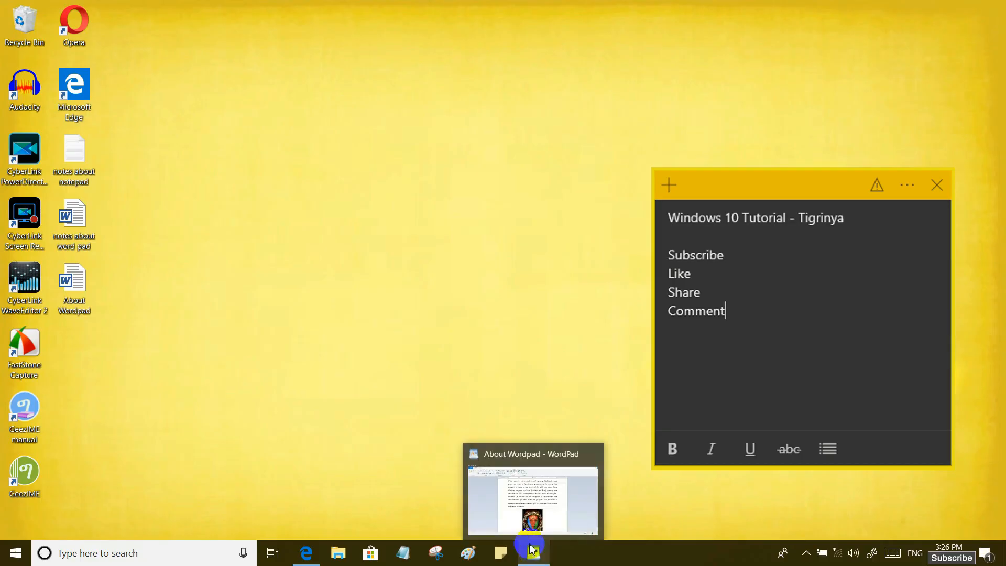
click(171, 318)
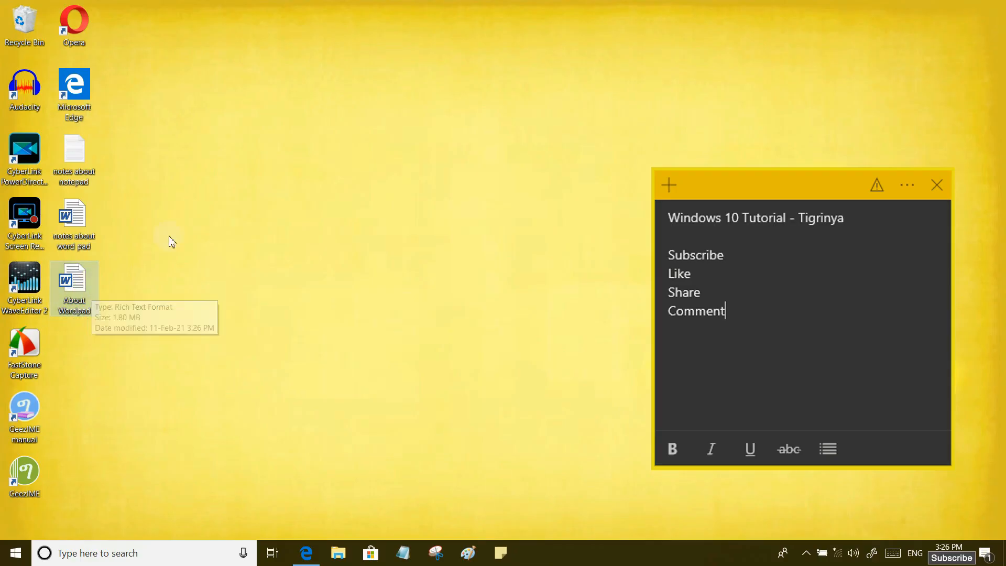
double_click(78, 286)
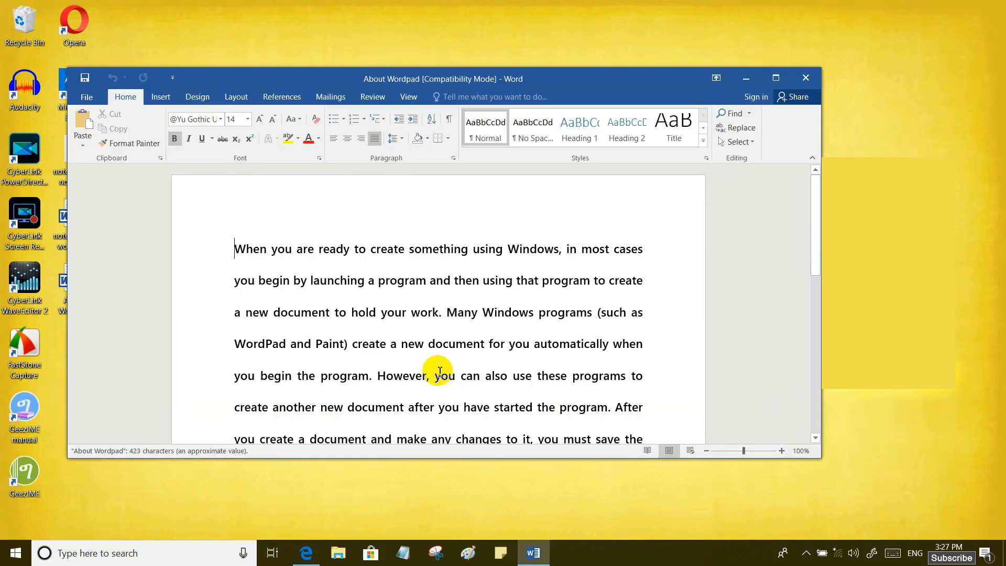
click(775, 79)
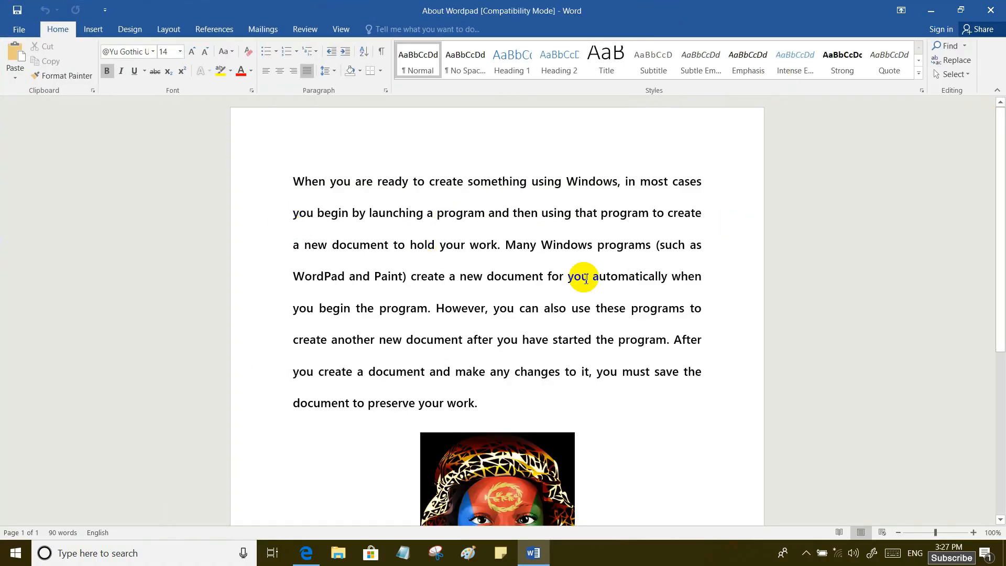
Review the paragraph and picture of the saved document in Word and close it
scroll(590, 323, down, 5)
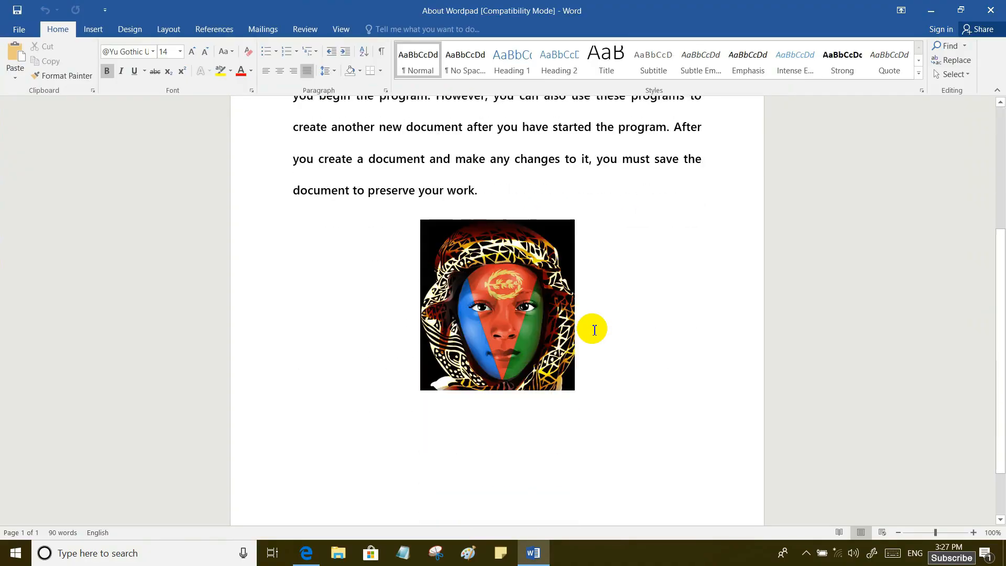
scroll(594, 329, up, 5)
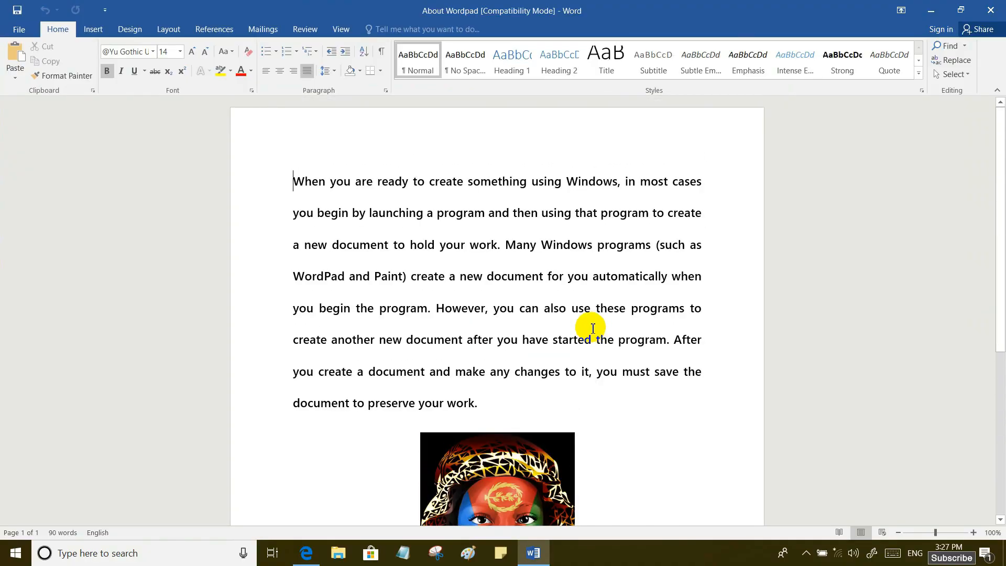
scroll(530, 275, down, 5)
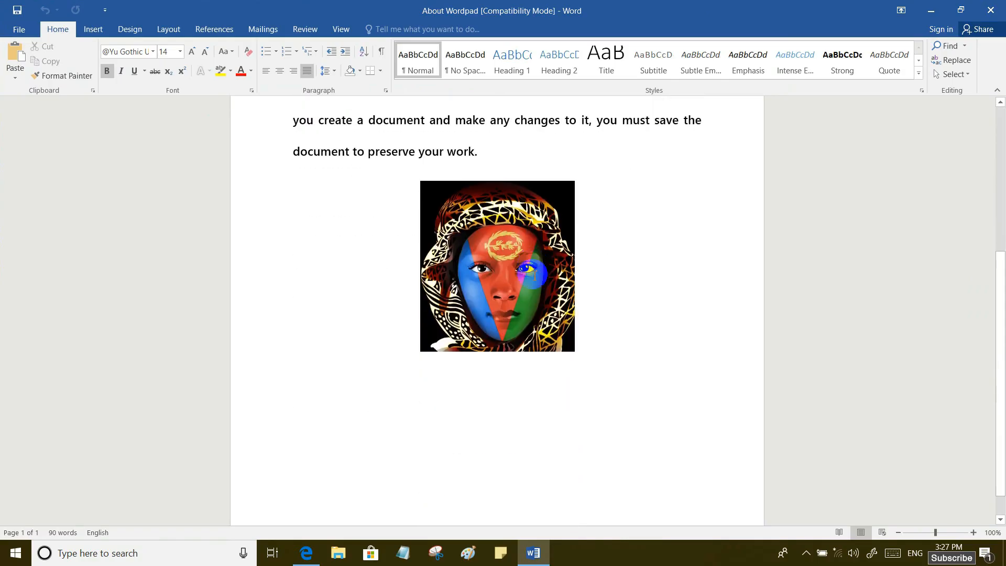
scroll(530, 275, up, 5)
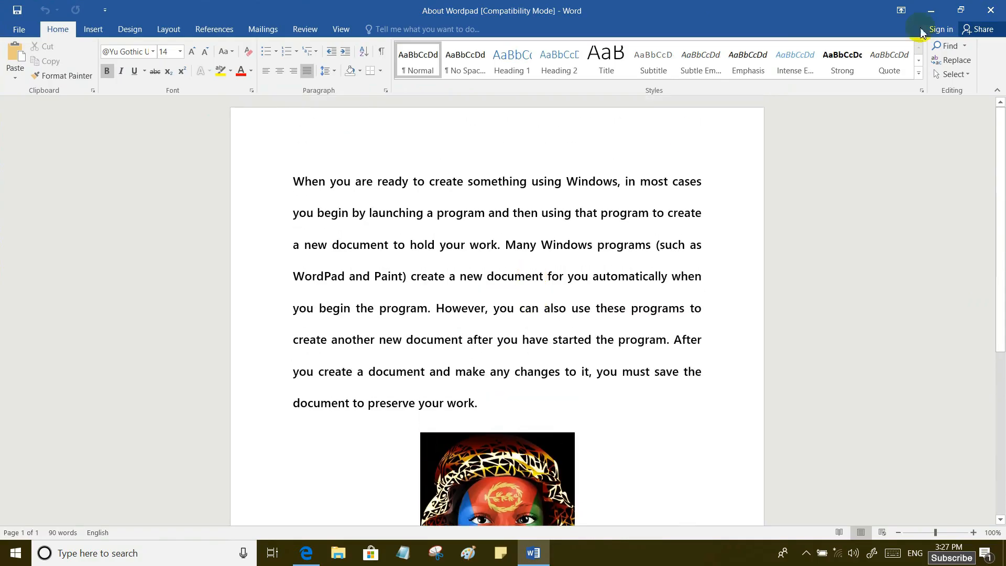
click(991, 10)
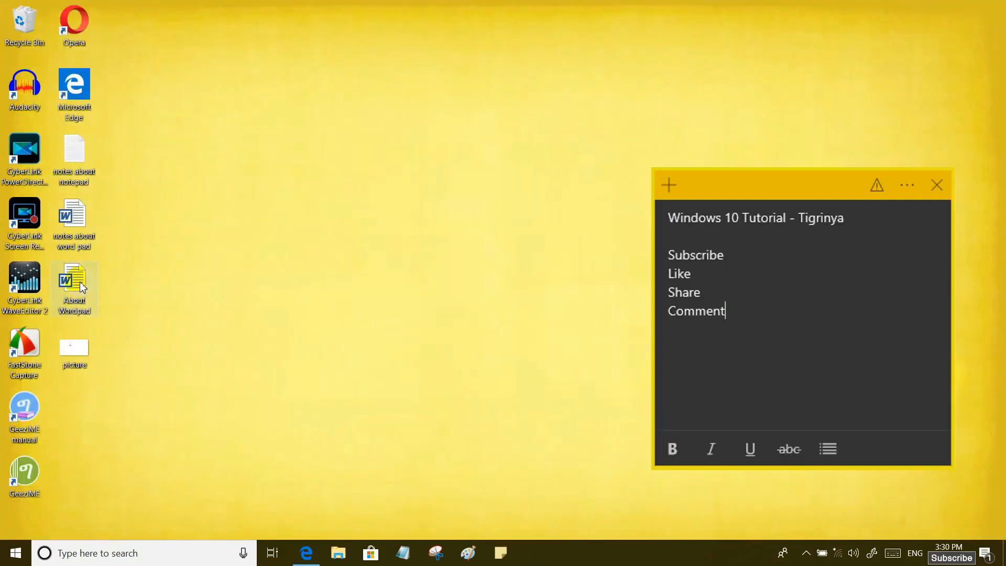
Launch WordPad from the Windows Accessories group of installed apps
click(79, 298)
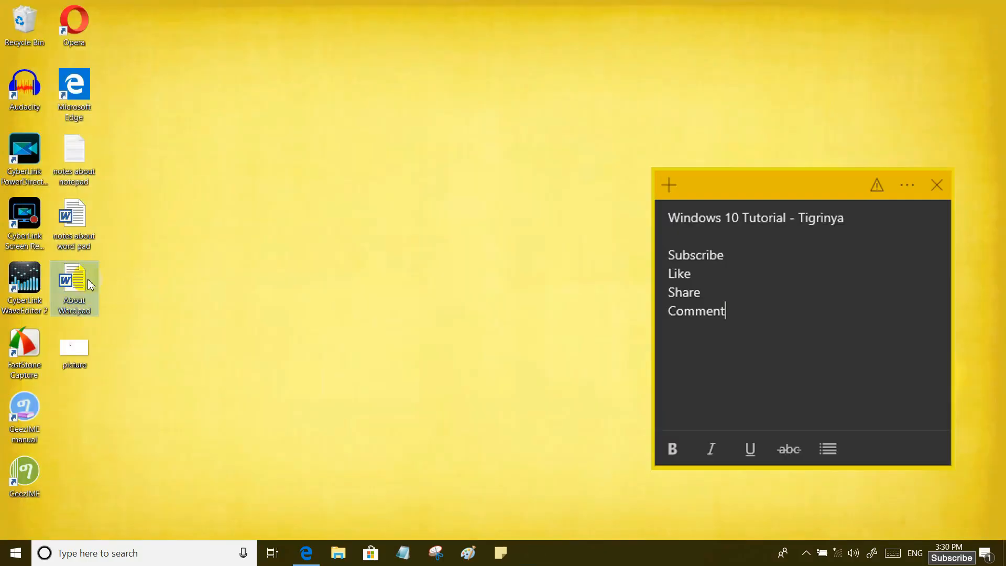
click(18, 557)
scroll(108, 337, down, 10)
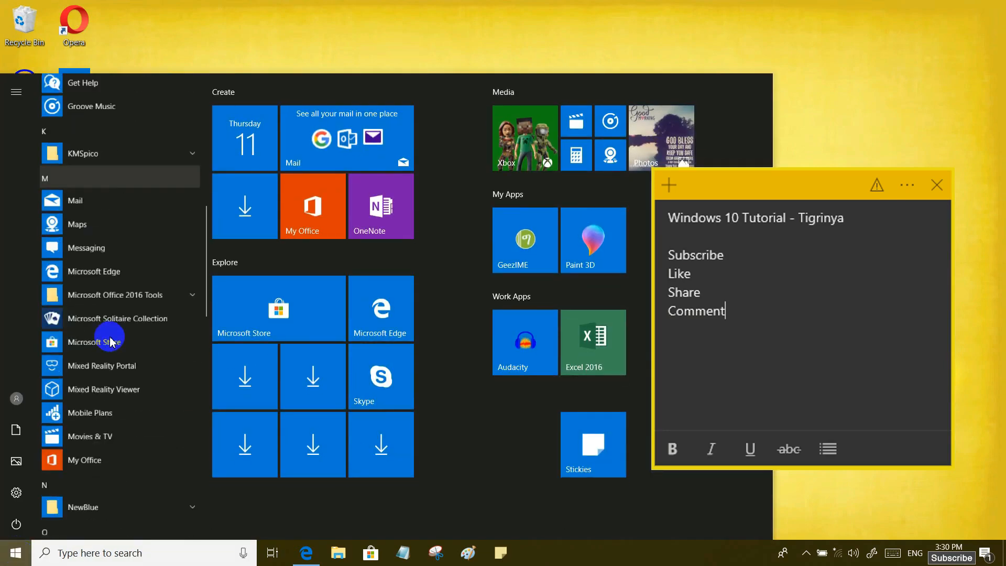
scroll(110, 342, down, 9)
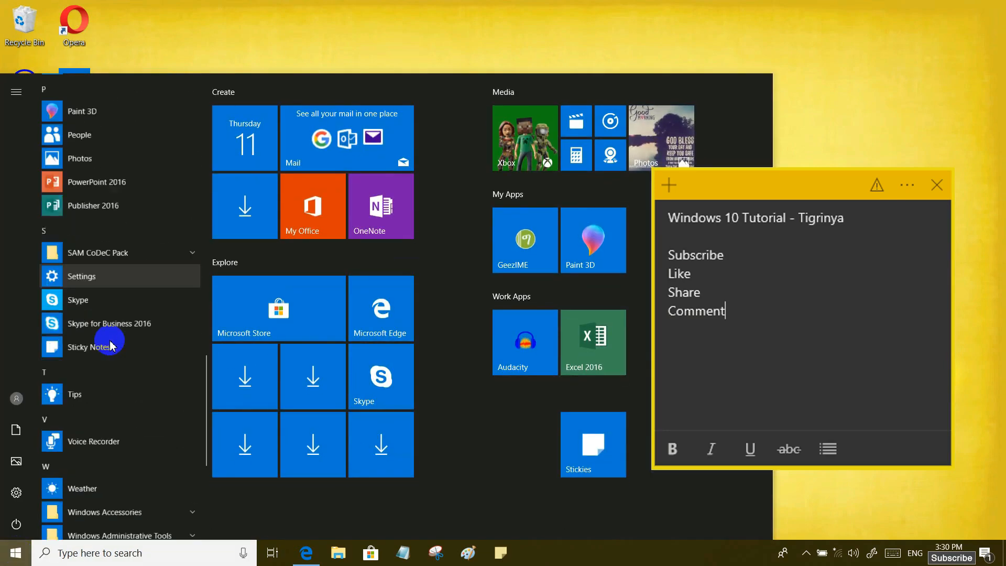
scroll(111, 346, down, 3)
click(108, 342)
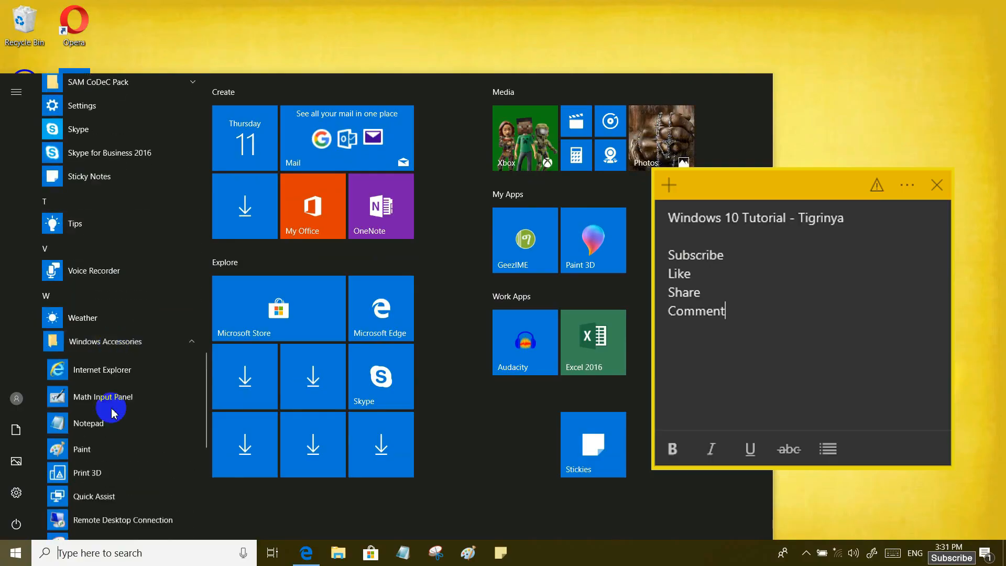
scroll(110, 419, down, 4)
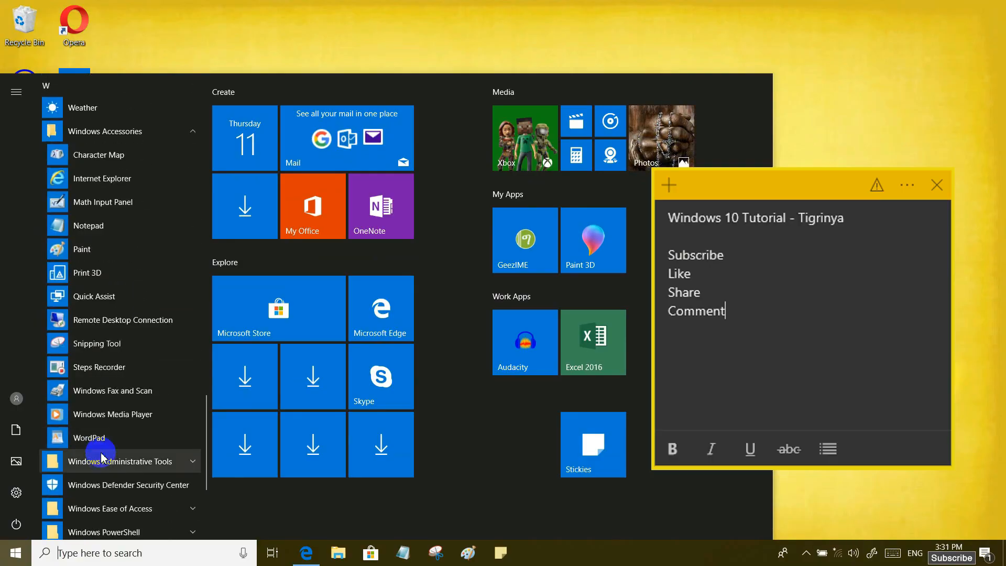
click(91, 439)
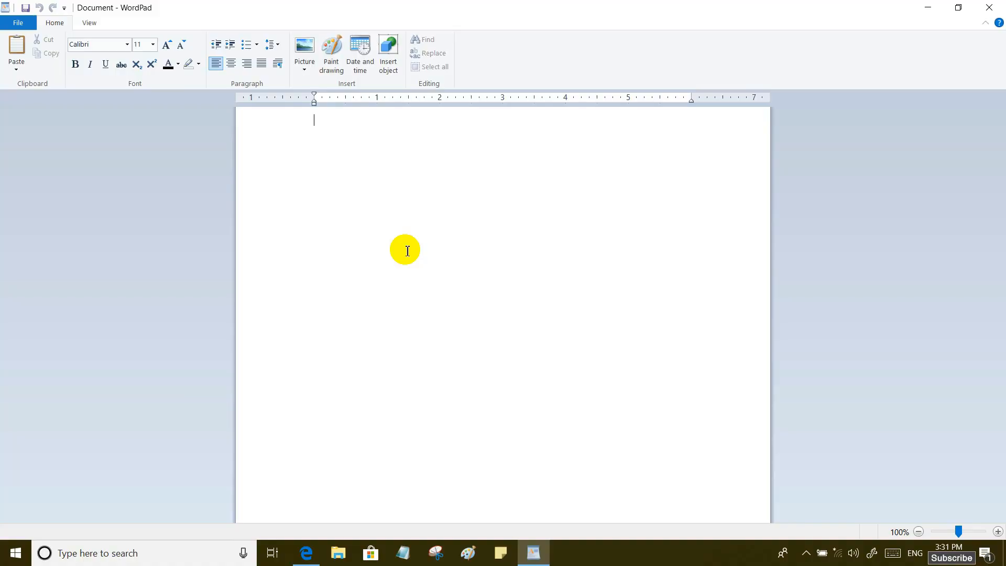
Open the About Wordpad document from the Desktop folder and look over its paragraph and picture
click(17, 23)
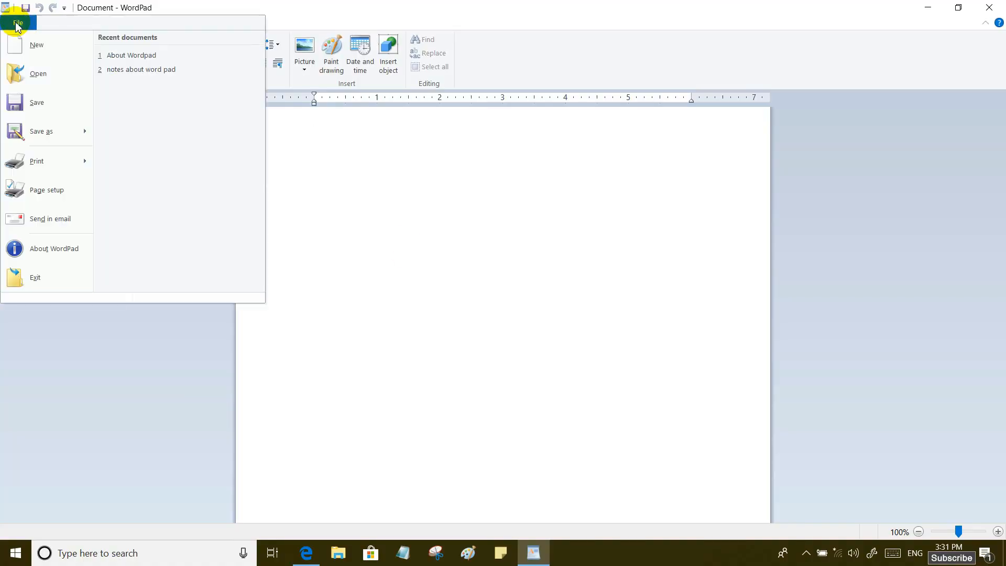
click(38, 74)
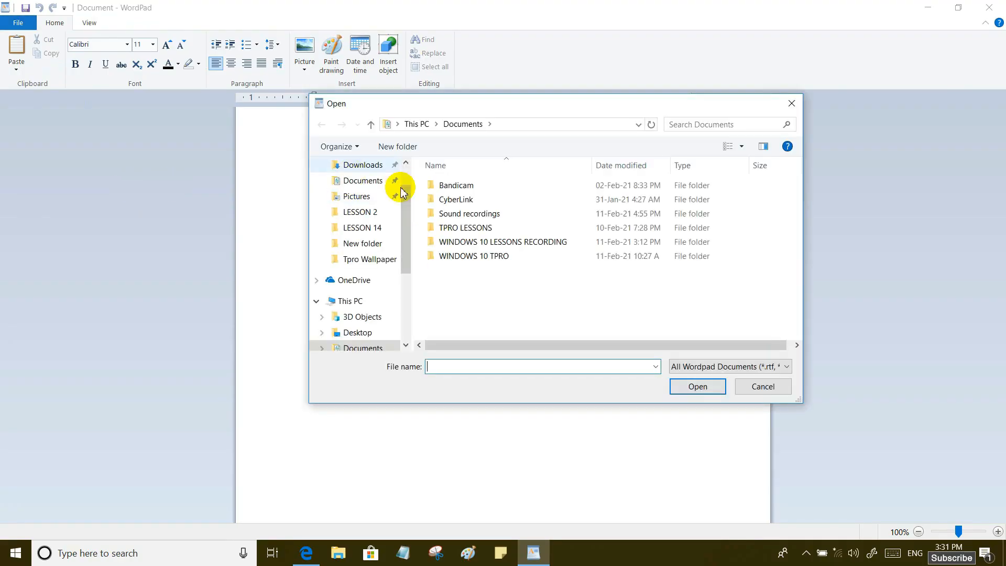
drag(406, 204, 401, 184)
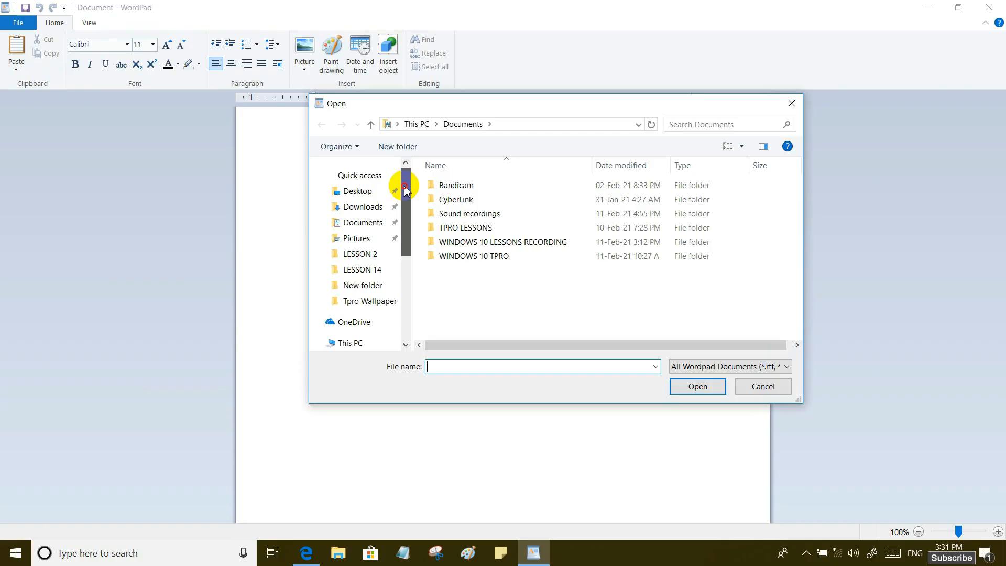
click(362, 194)
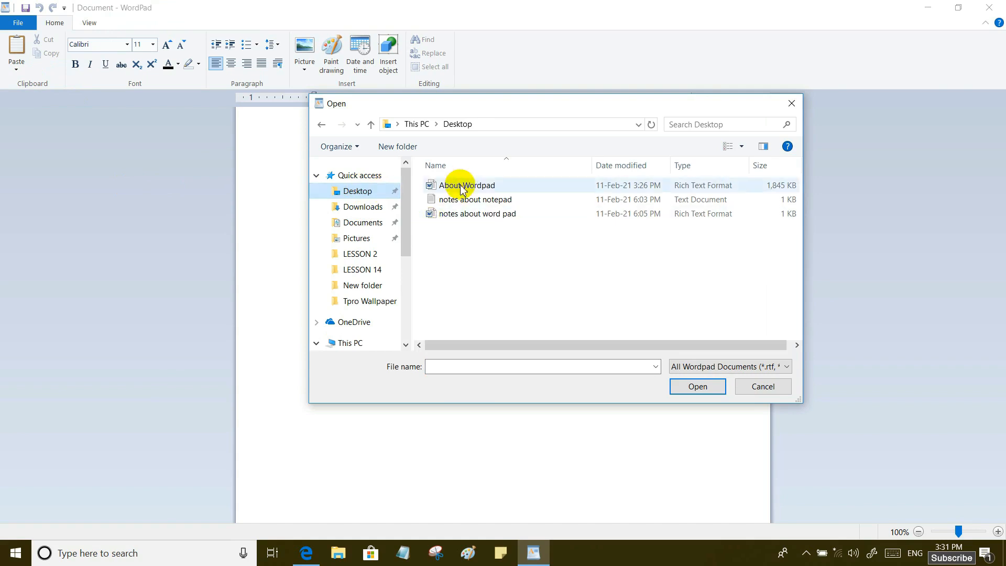
click(495, 187)
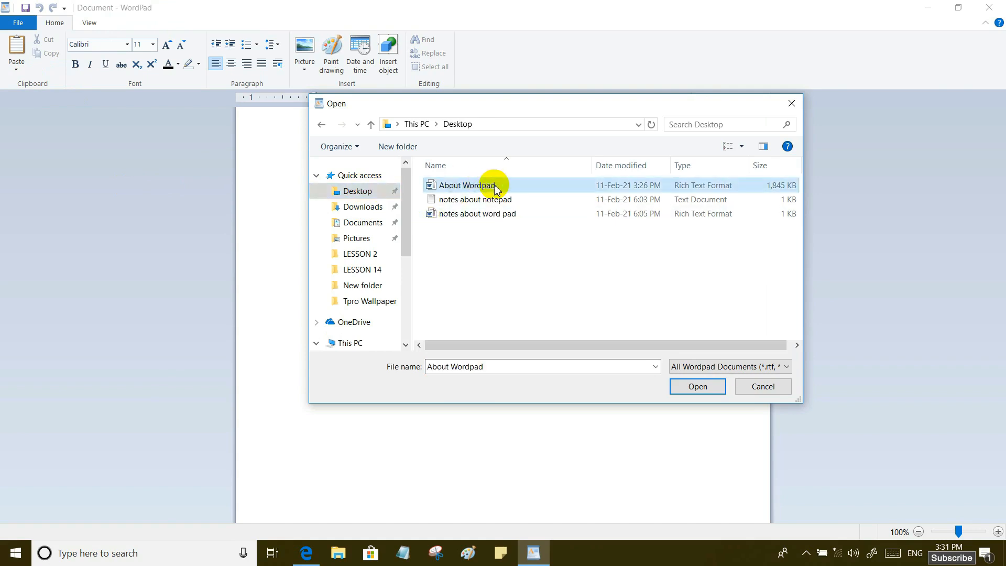
click(716, 385)
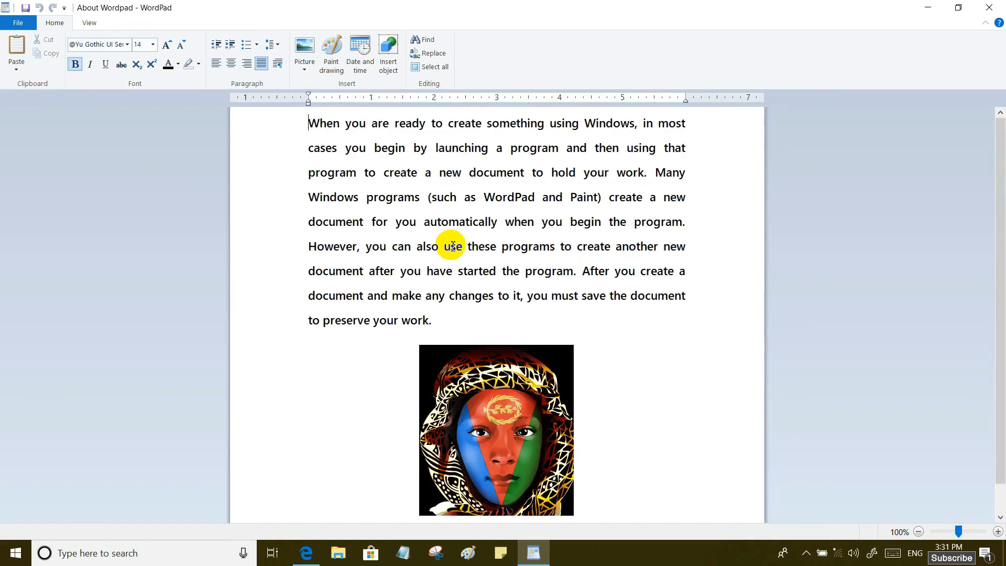
scroll(703, 217, down, 1)
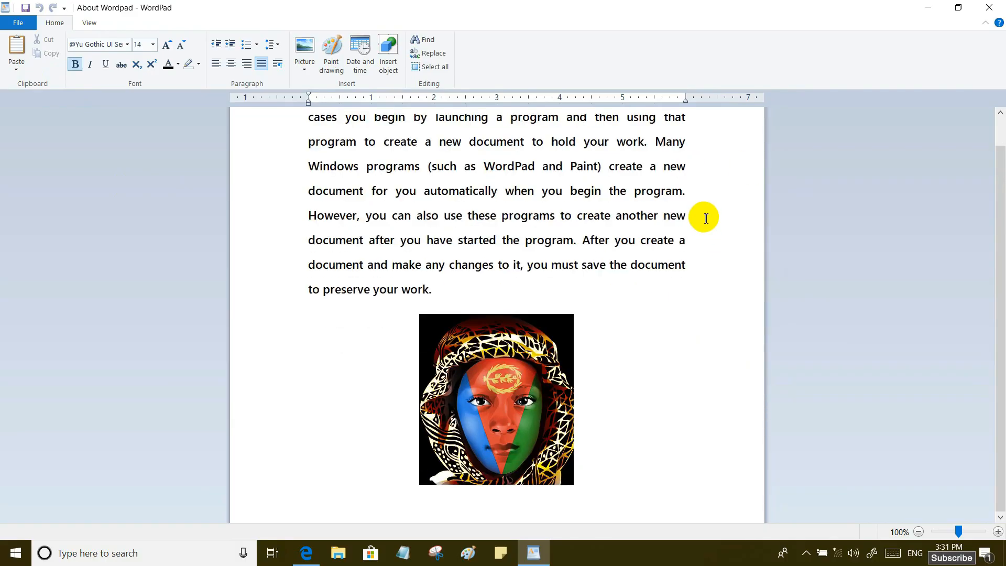
scroll(705, 218, up, 1)
scroll(705, 218, up, 1)
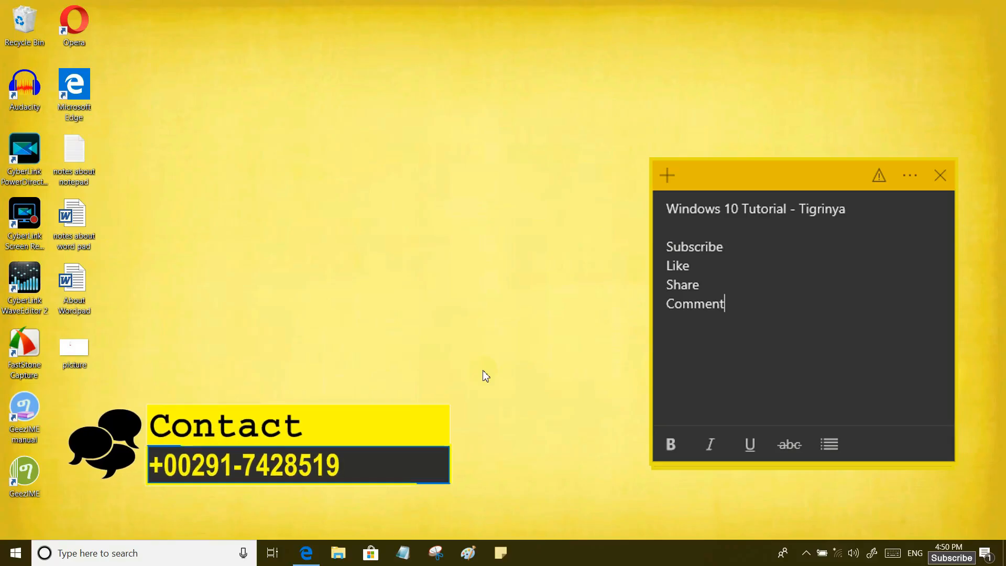
Switch to File Explorer, go to the Documents folder and preview the Accounting Cycle Exercises I and B1-TP9201318A files
click(341, 558)
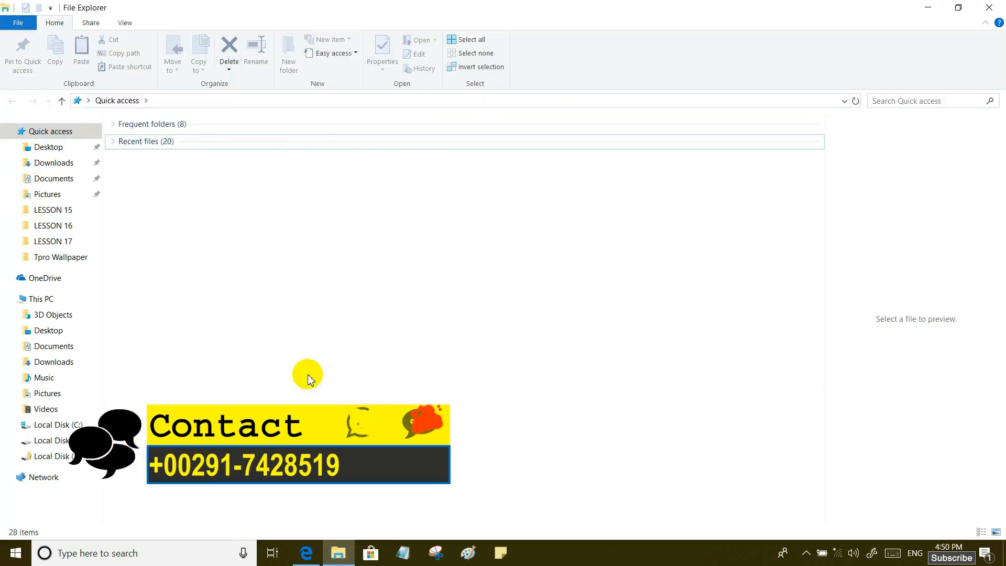
click(56, 347)
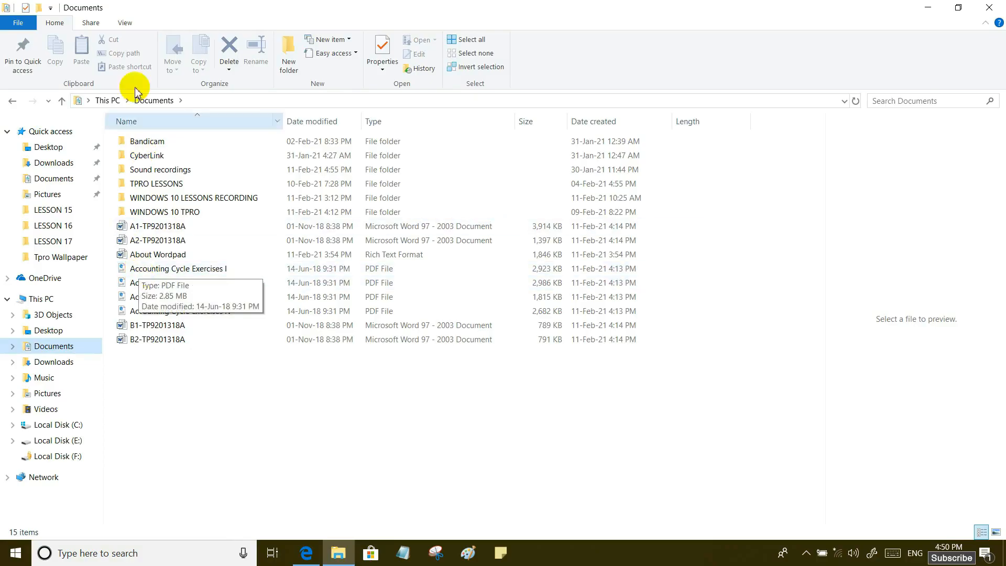
click(126, 27)
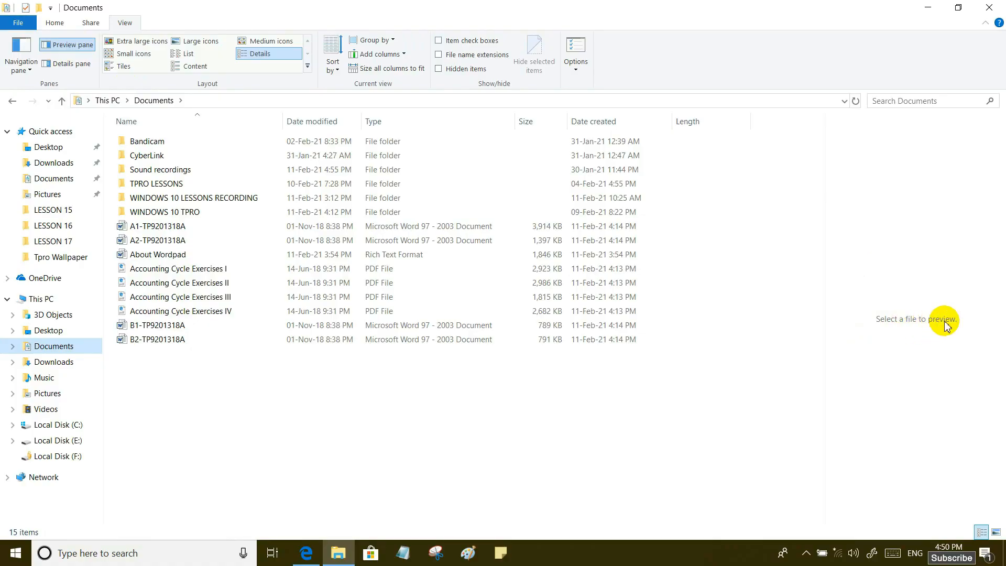
click(175, 271)
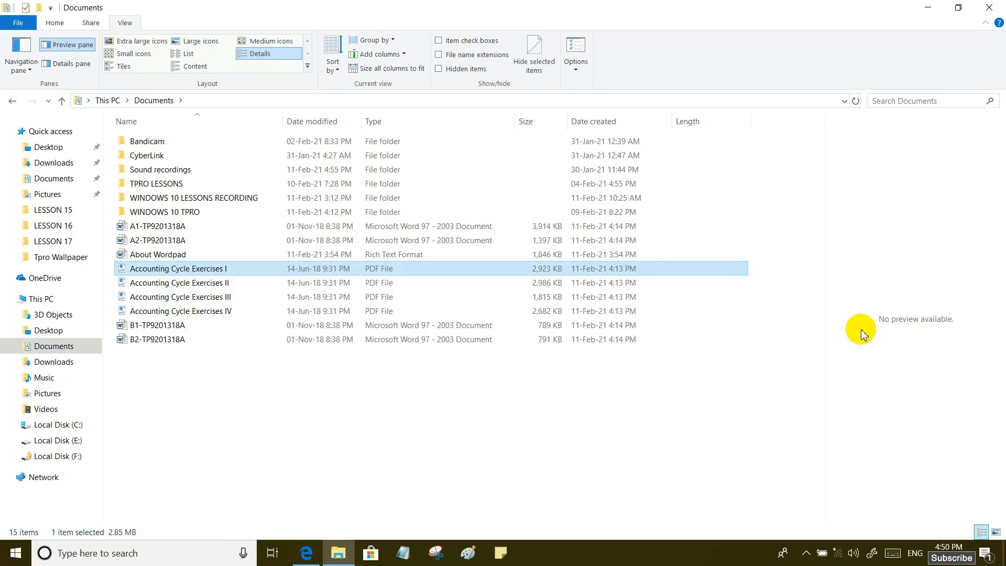
click(166, 324)
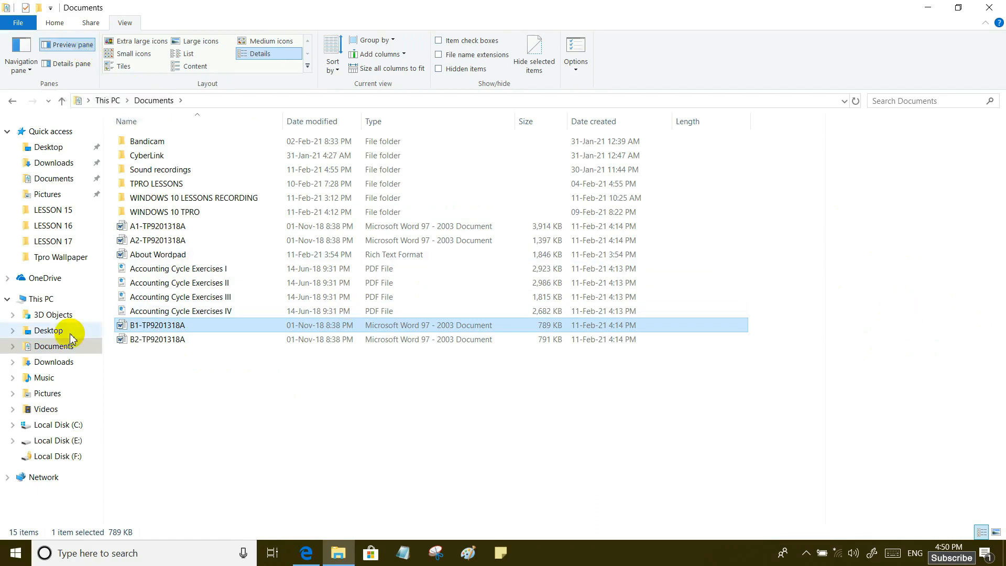
Preview the 20200822_191055 picture in the Pictures folder and widen the preview pane to enlarge it
click(49, 398)
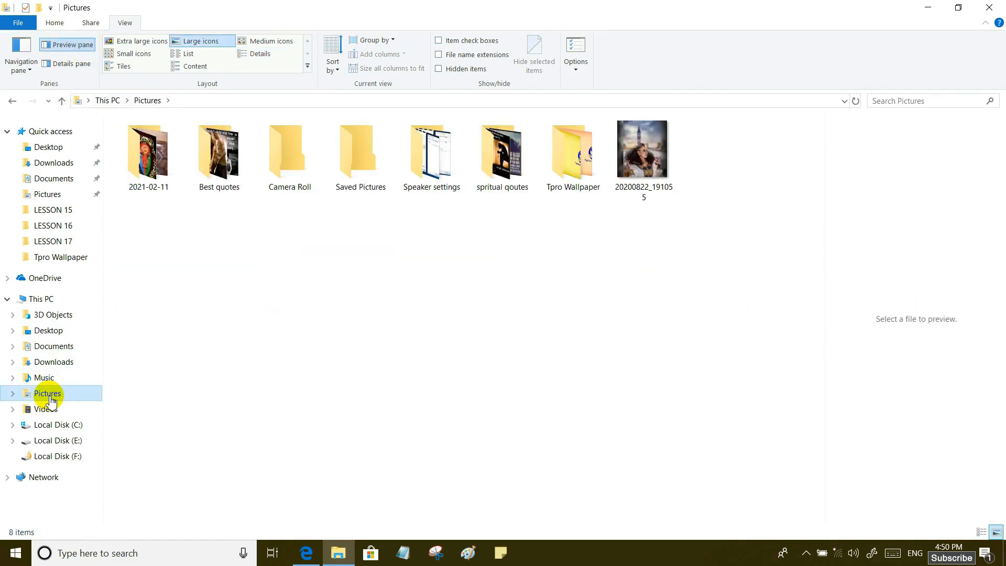
click(640, 163)
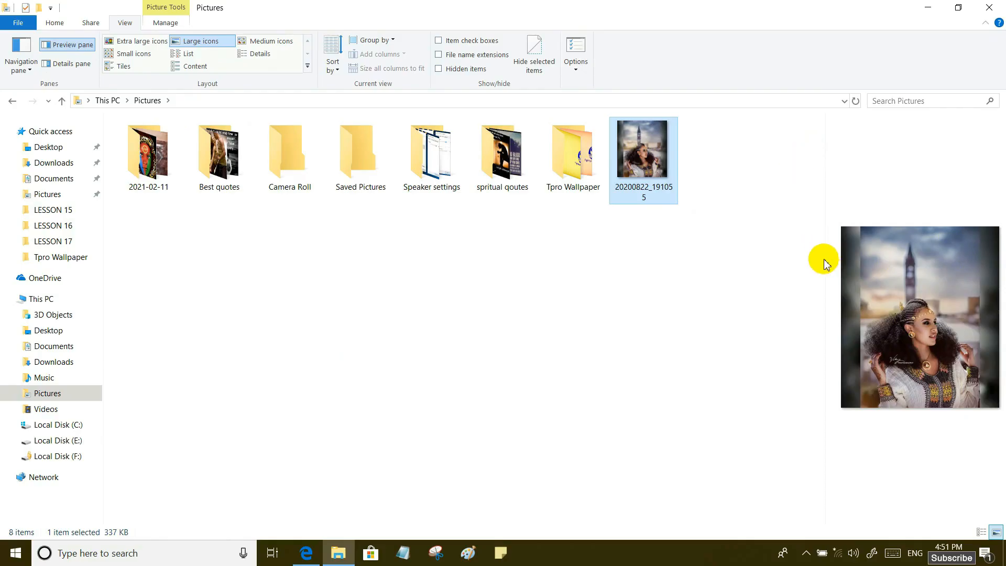
drag(827, 260, 645, 262)
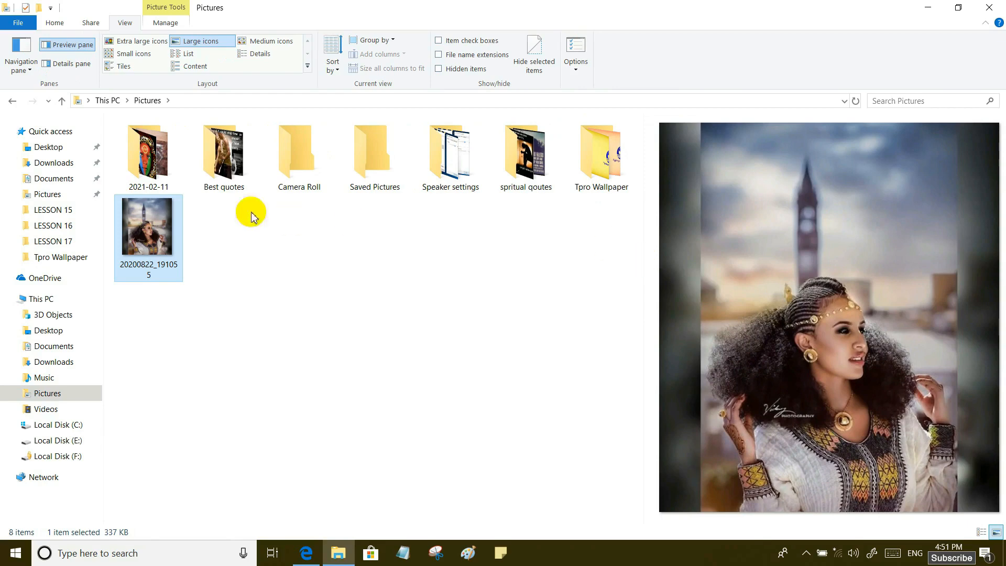
Open the 2021-02-11 folder and preview items 001, 002 and 003 one after another
double_click(144, 164)
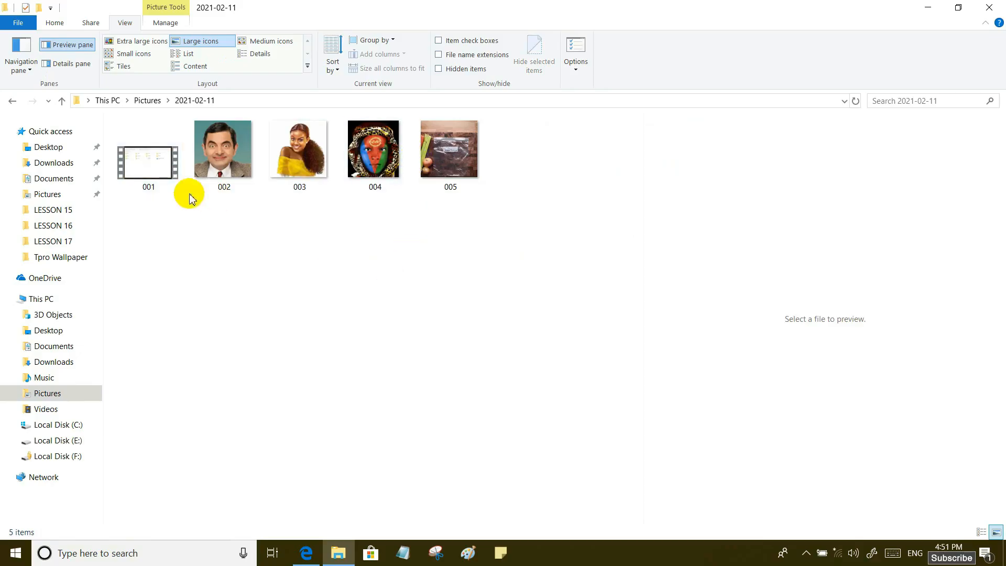
click(161, 178)
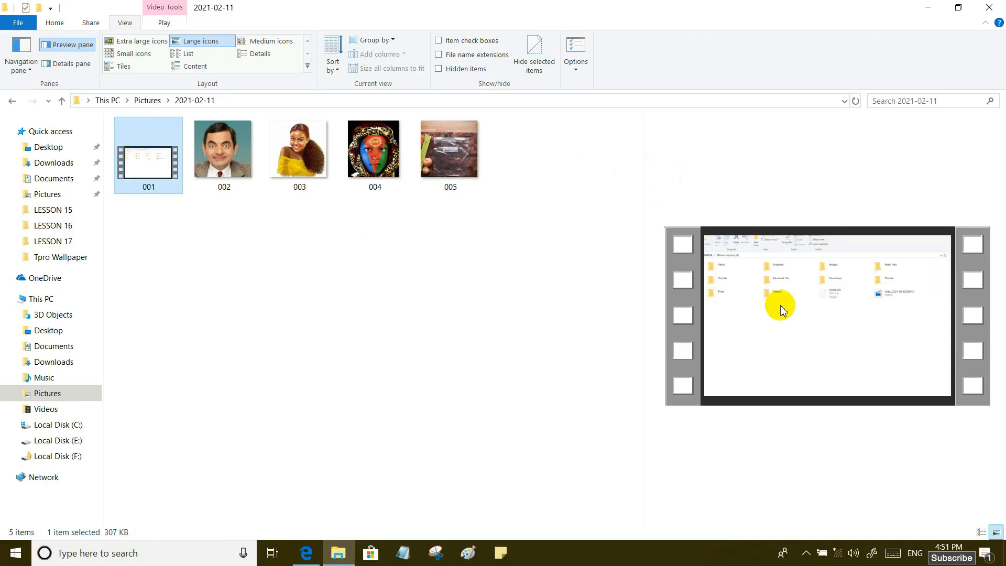
click(226, 155)
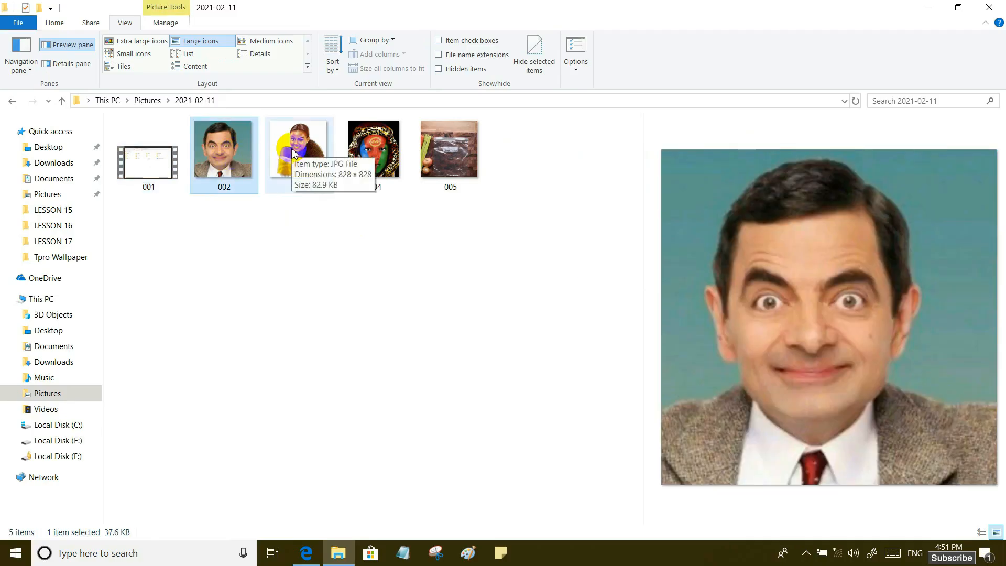
click(294, 153)
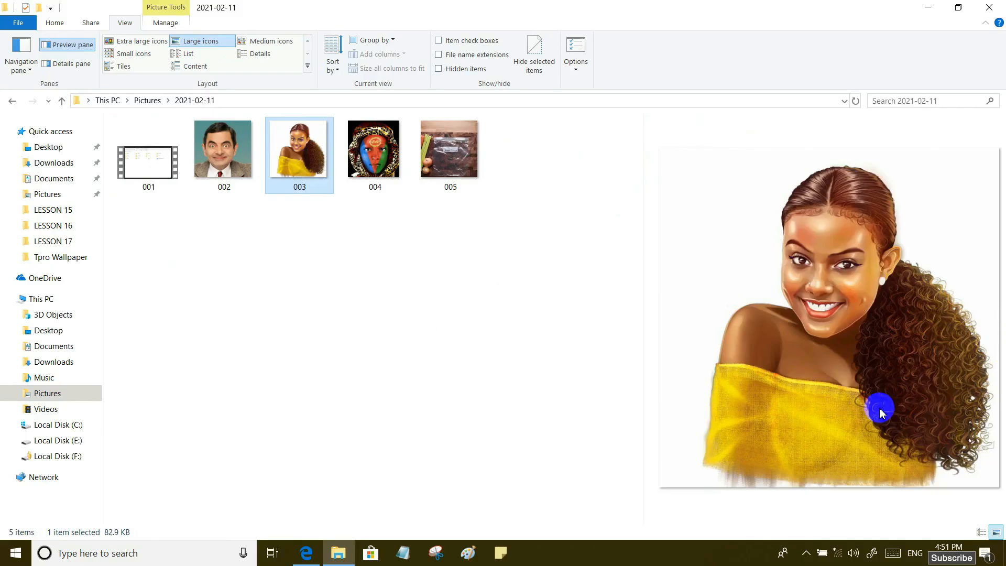
Hide the preview pane, select picture 003 without it and show the pane again
click(72, 47)
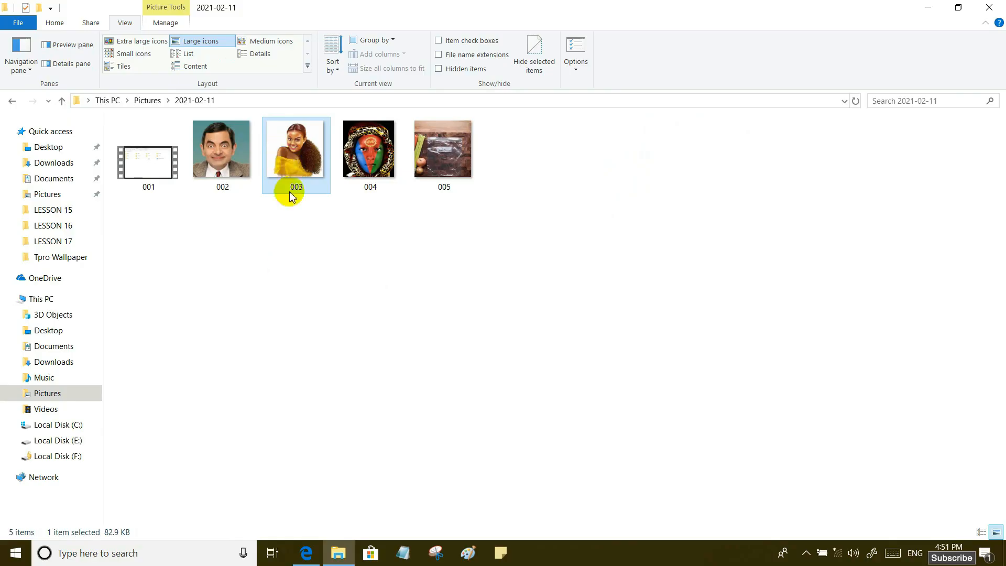
click(291, 162)
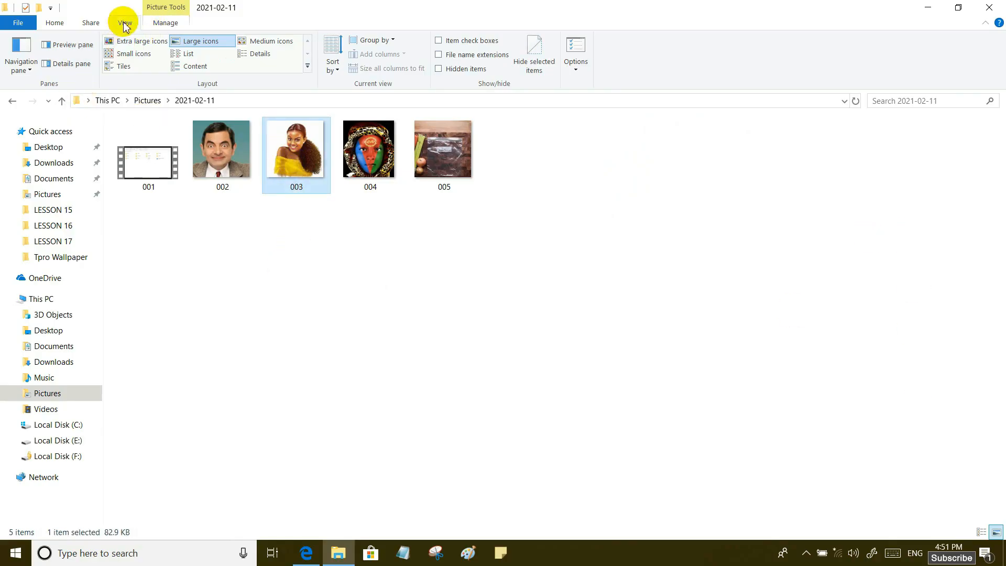
click(66, 46)
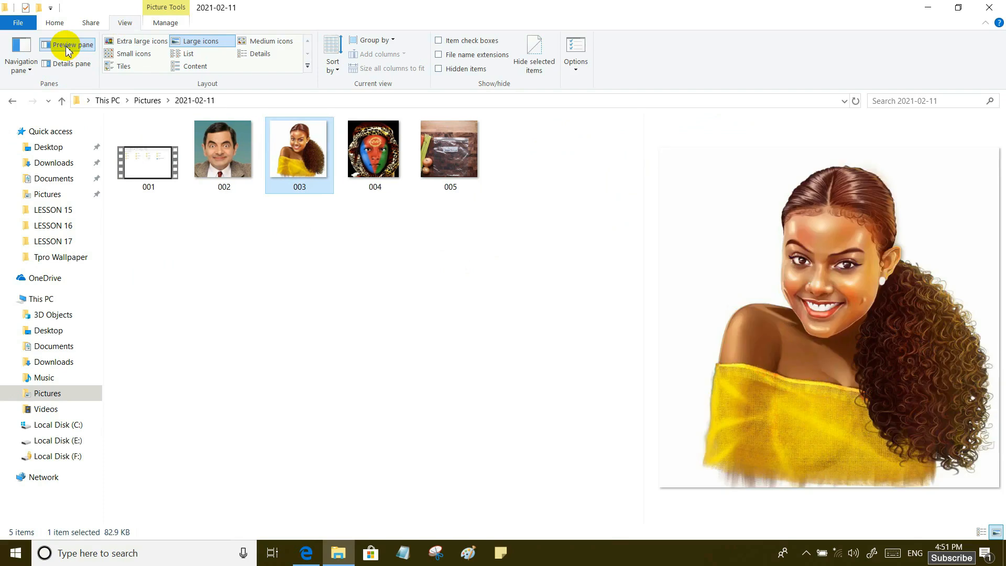
Narrow the preview pane beside the 2021-02-11 folder's pictures and clear the selection of picture 003
click(872, 372)
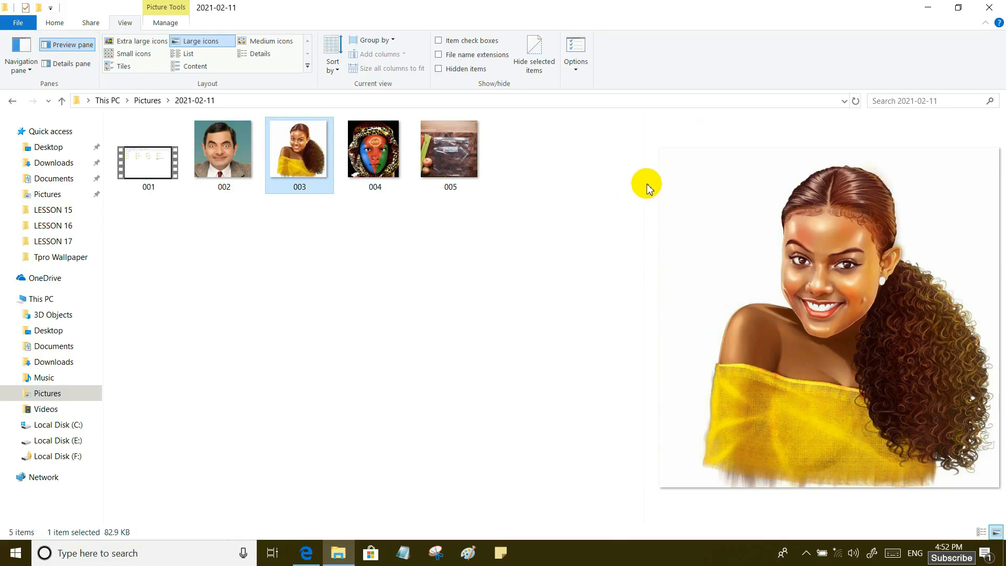
drag(643, 183, 740, 221)
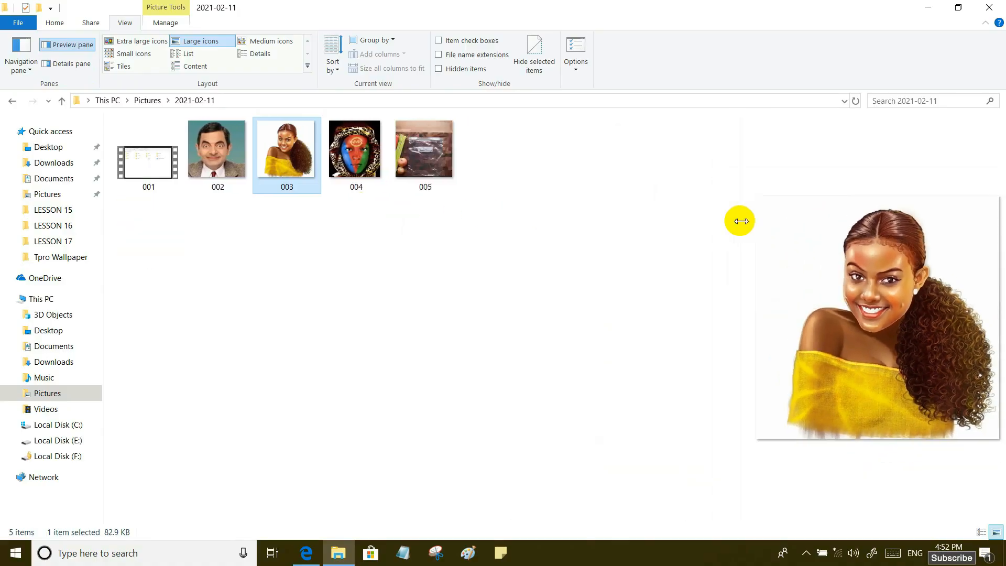
click(388, 283)
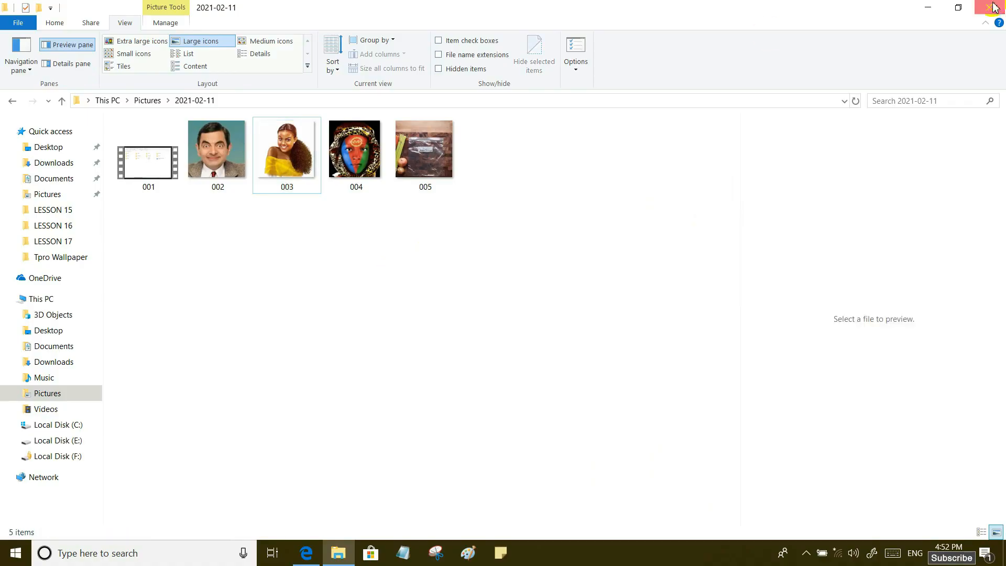